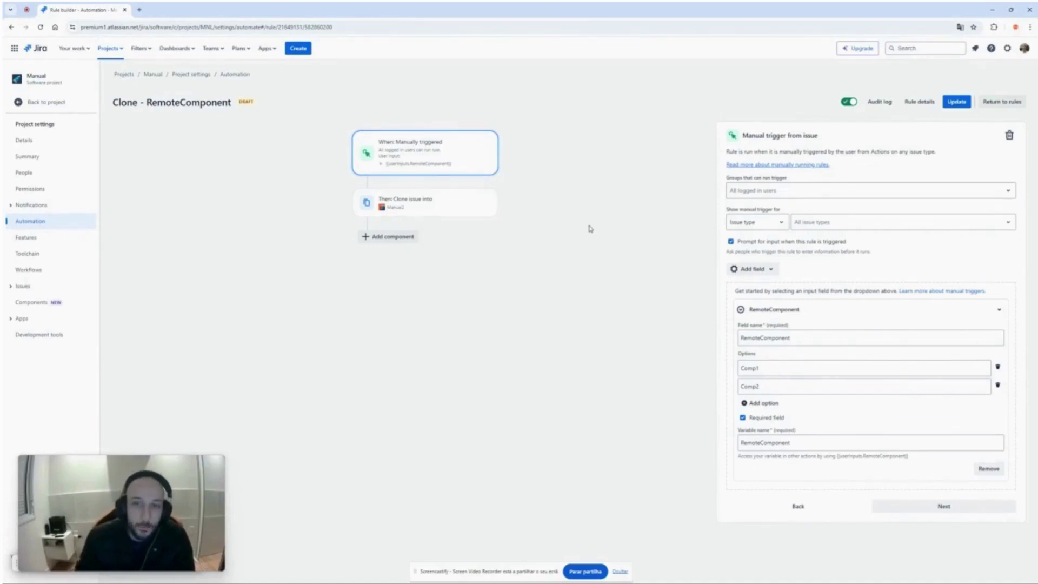
# Review the manual trigger's RemoteComponent prompt field, then bring up the Clone issue action's settings
pyautogui.moveTo(736, 242); pyautogui.dragTo(857, 253)
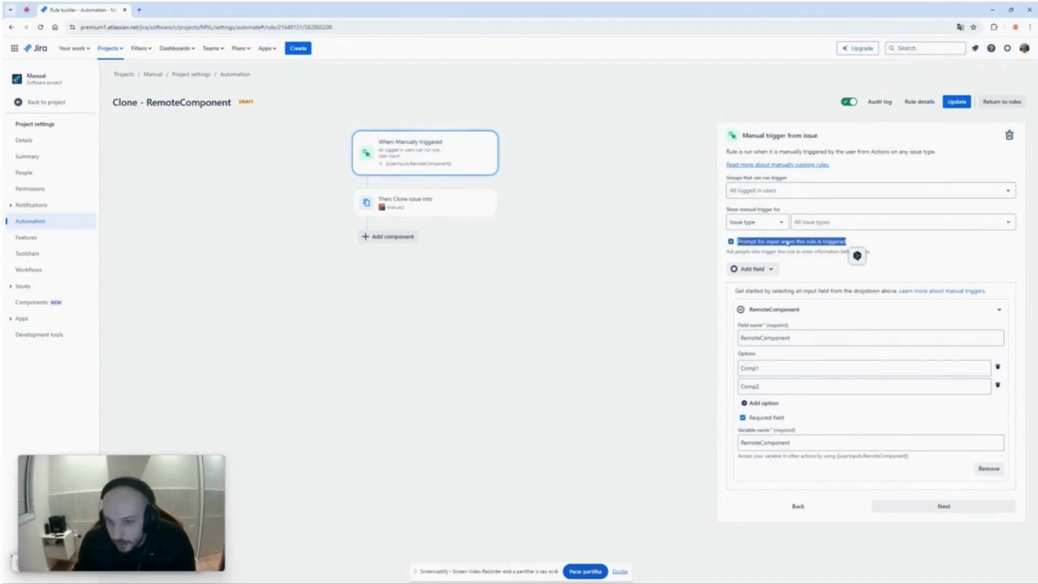
pyautogui.click(658, 244)
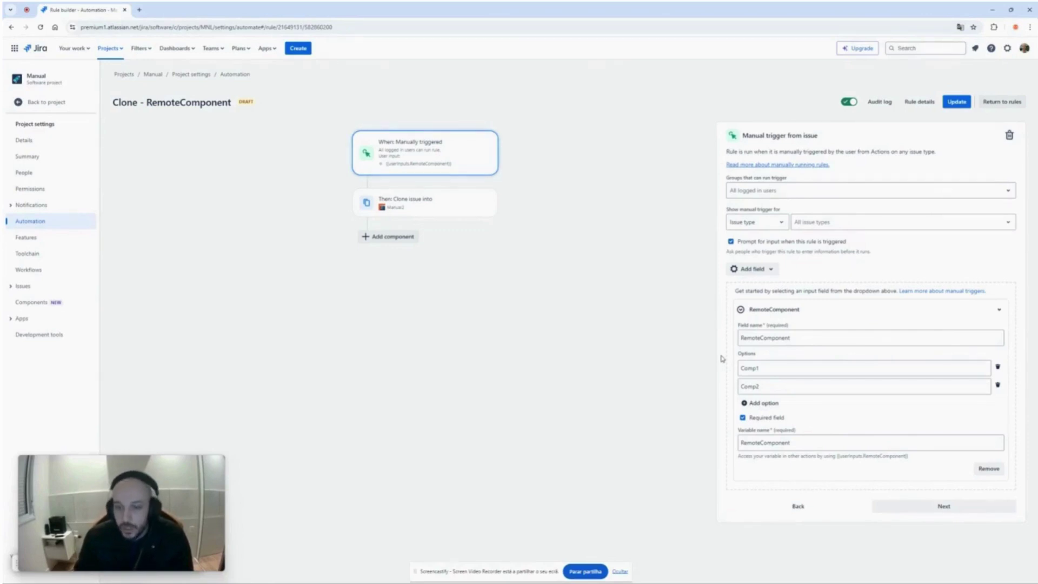
pyautogui.click(754, 271)
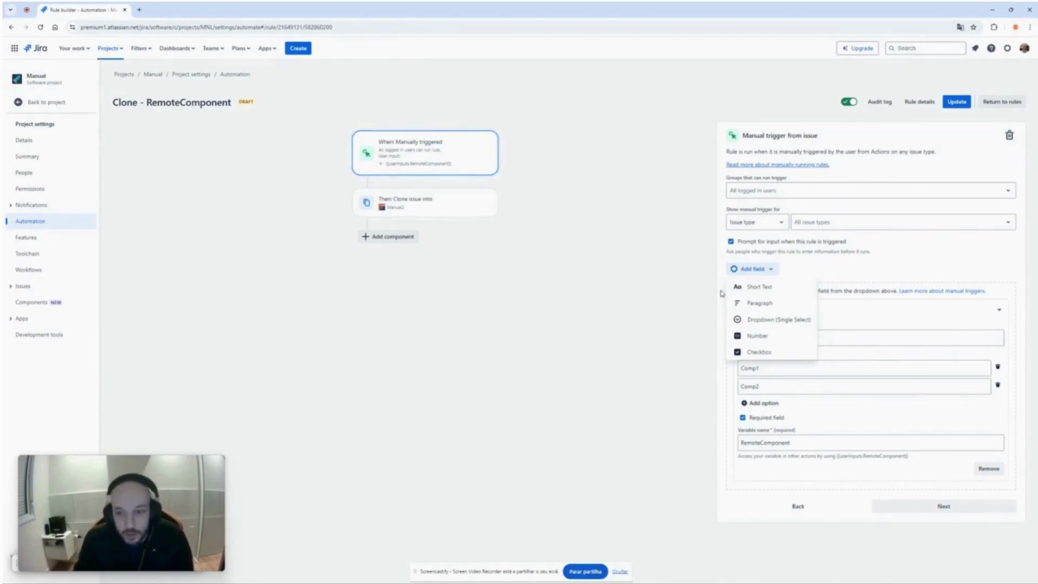
pyautogui.click(671, 312)
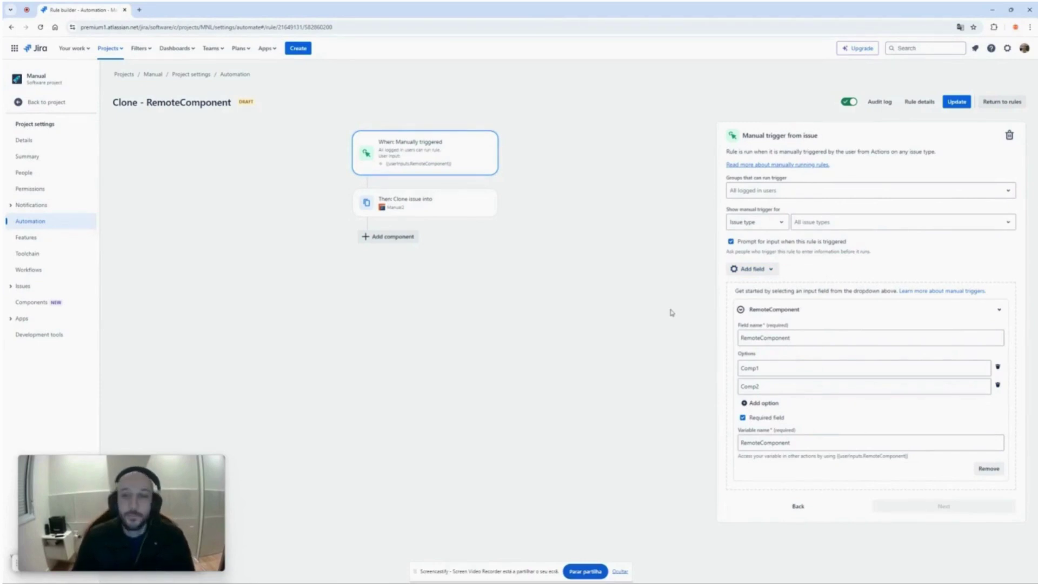
pyautogui.doubleClick(770, 336)
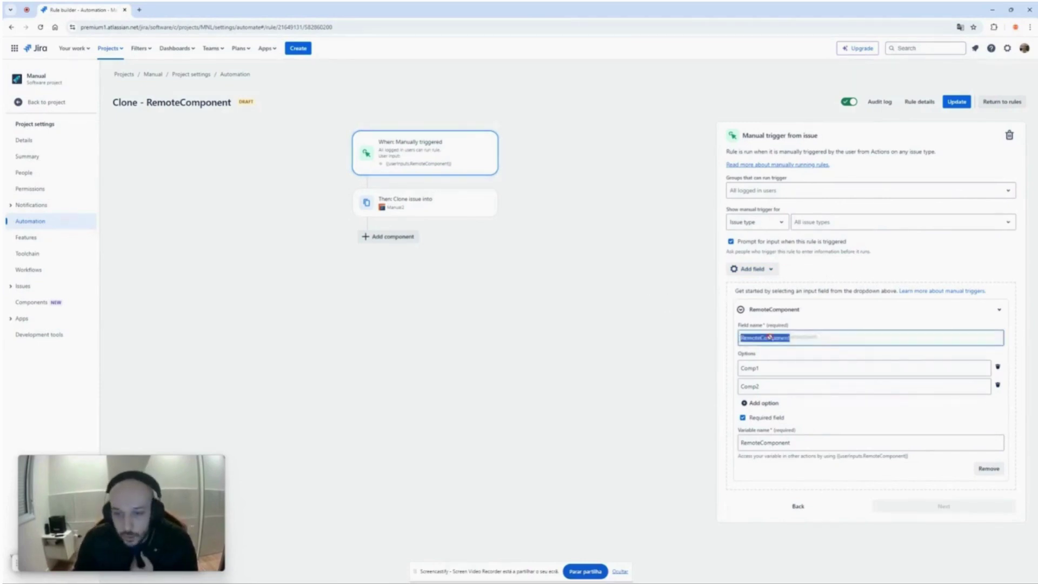
pyautogui.click(690, 348)
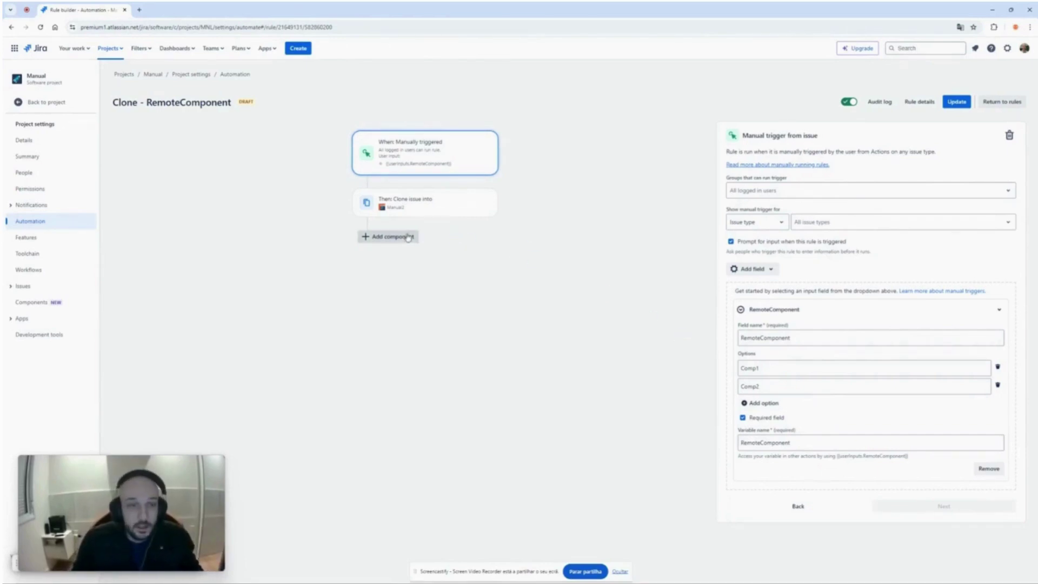
pyautogui.click(410, 215)
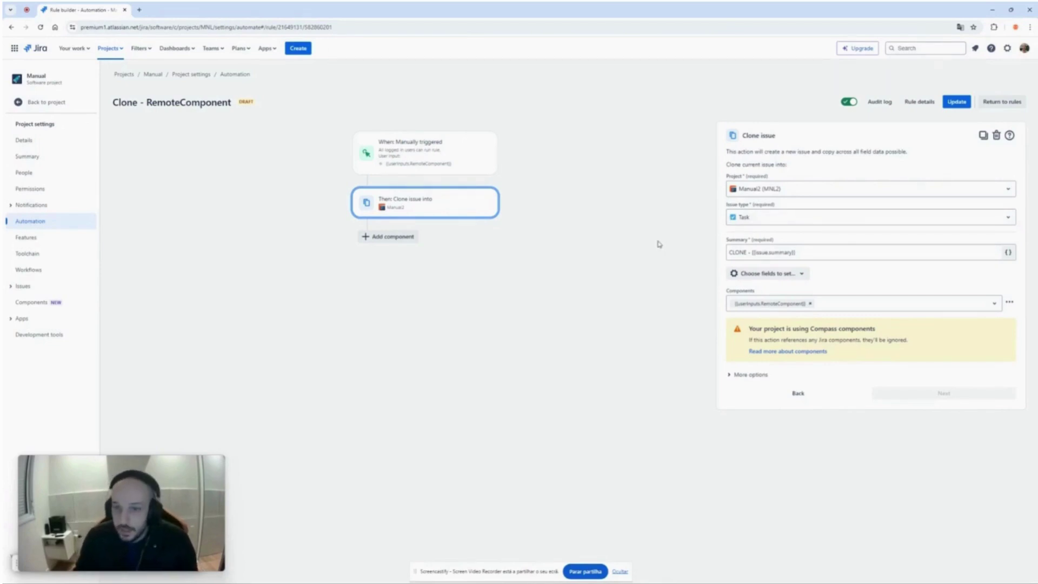
# Inspect the clone's summary and Components settings, then go back to the RemoteComponent trigger settings
pyautogui.doubleClick(773, 252)
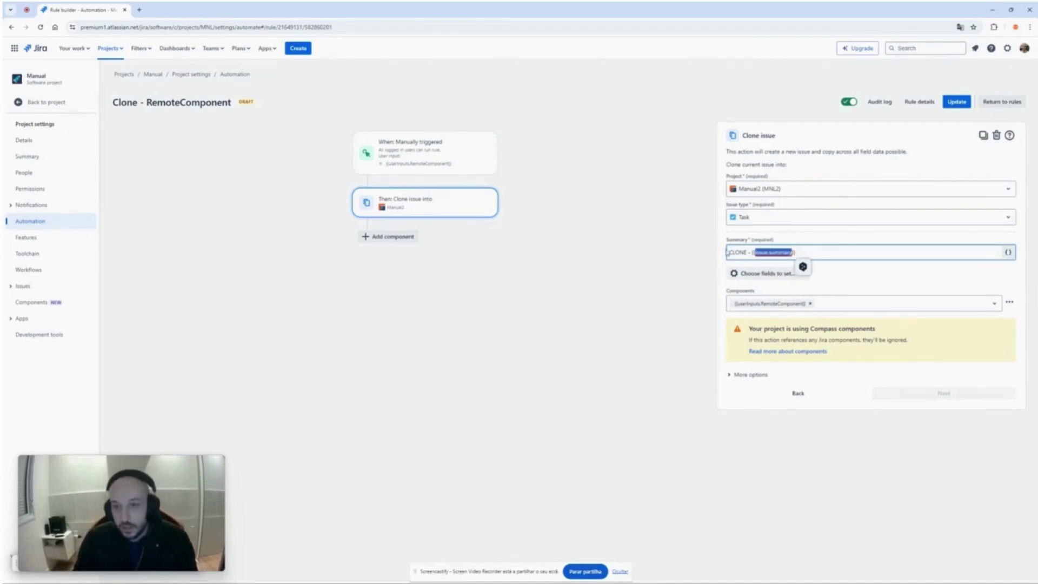
pyautogui.click(727, 252)
pyautogui.click(692, 256)
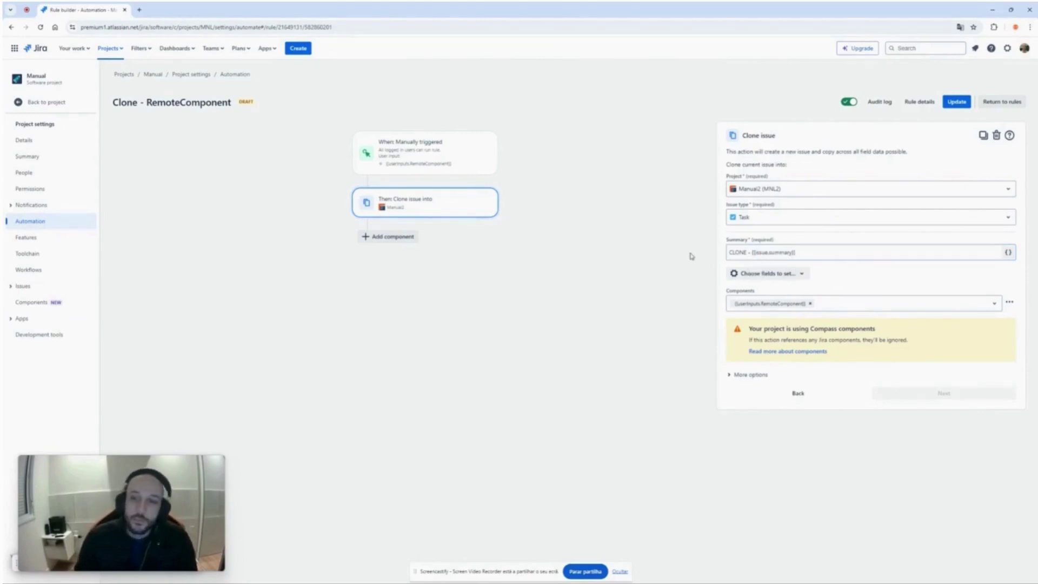
pyautogui.doubleClick(737, 291)
pyautogui.hotkey('alt', 'Left')
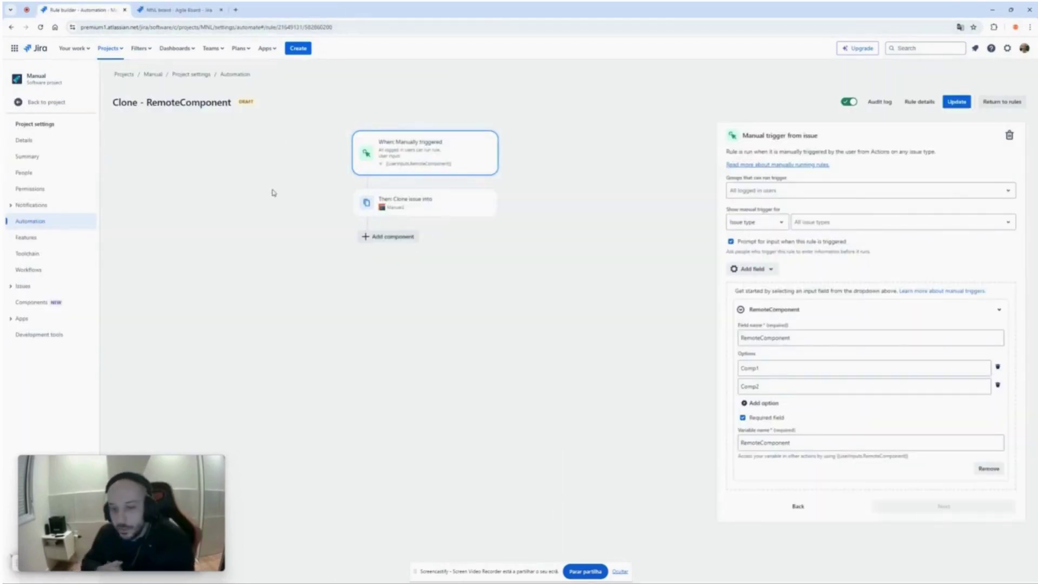
# Create task 'Example' on the Manual board and view MNL-15 on its full page
pyautogui.click(152, 75)
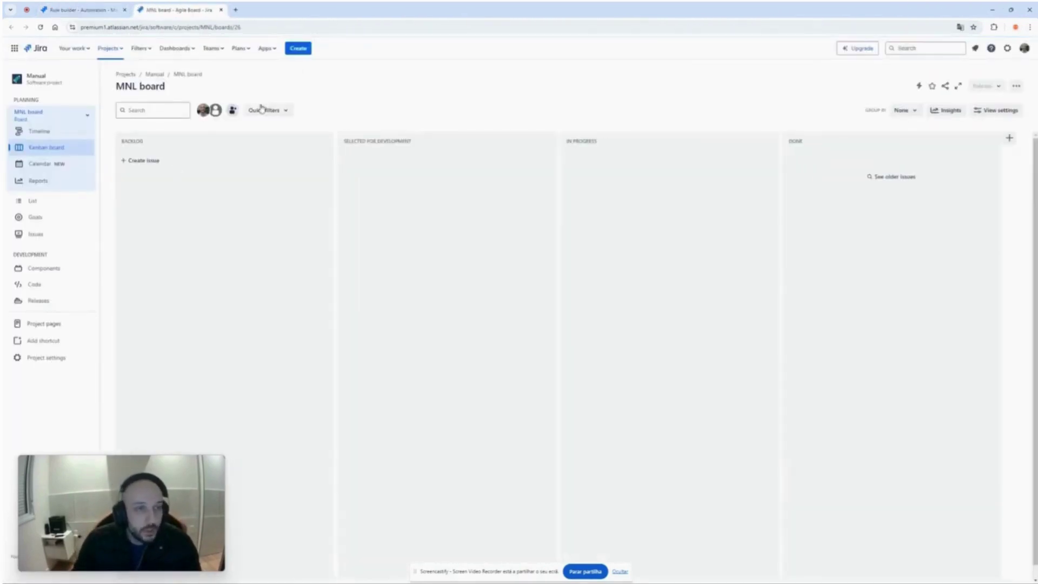
pyautogui.click(297, 50)
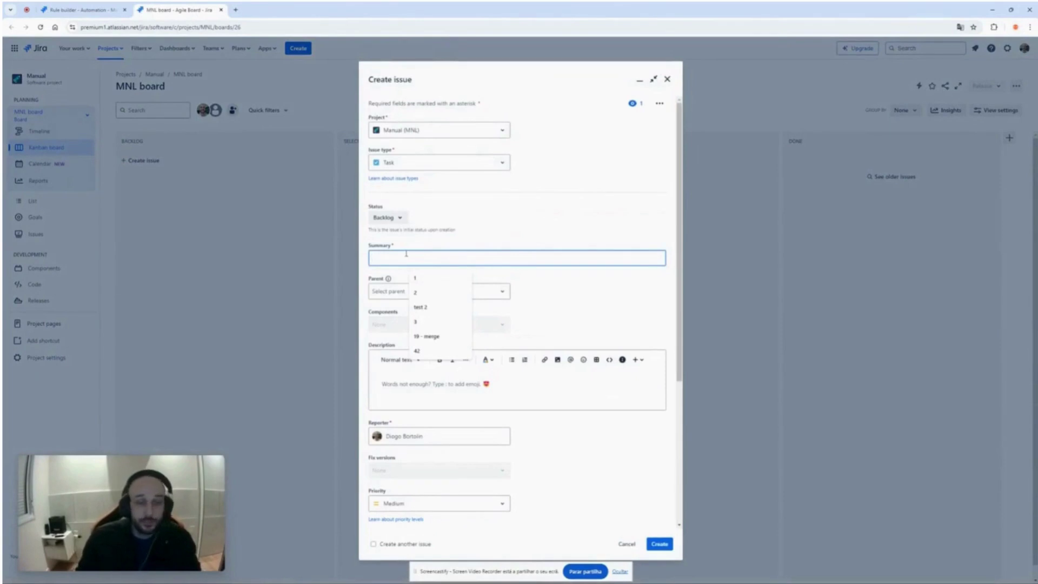
pyautogui.write('Example')
pyautogui.click(659, 544)
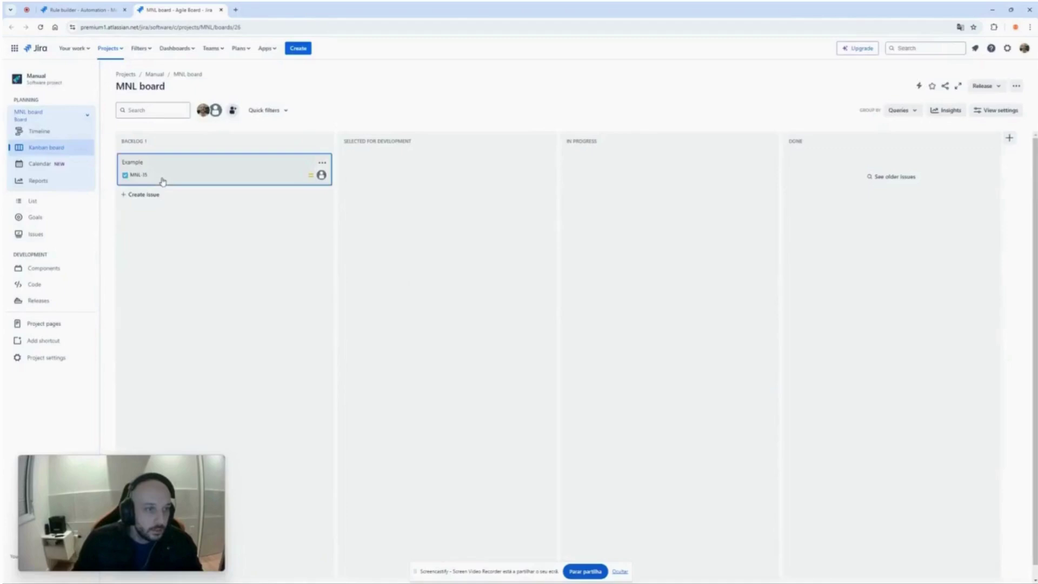
pyautogui.click(162, 177)
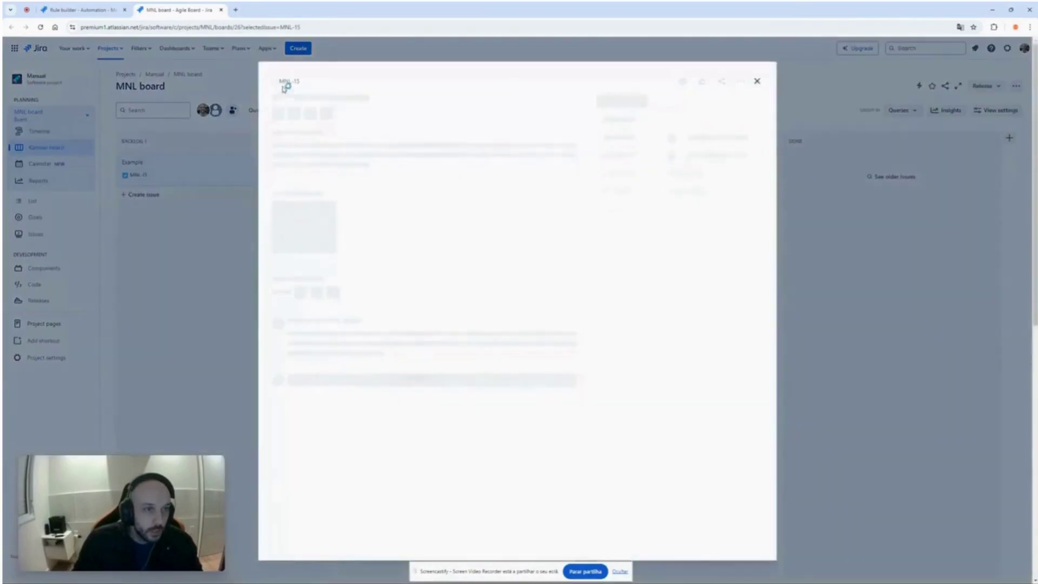
pyautogui.click(349, 80)
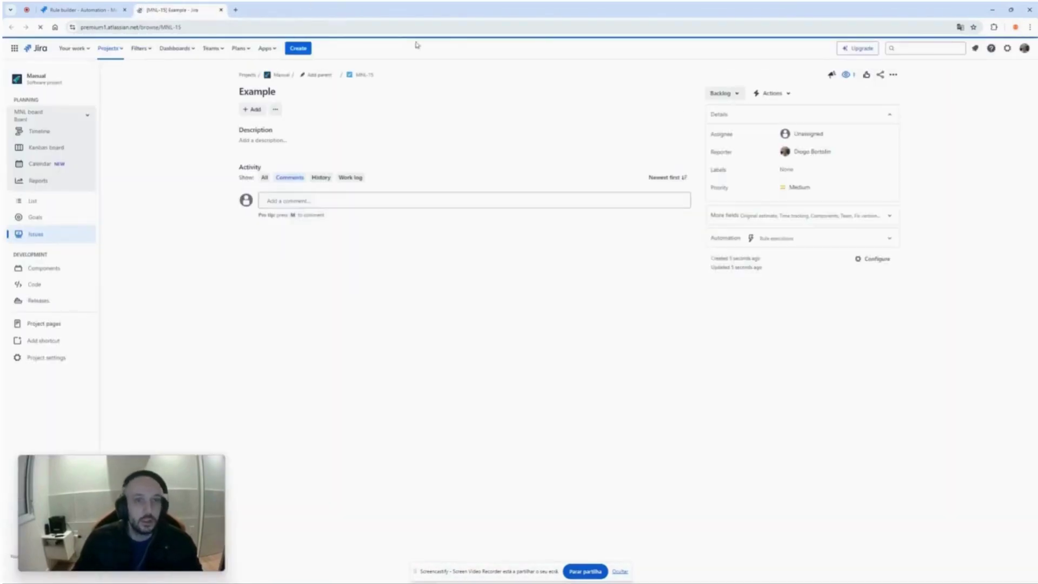
# Run Clone - RemoteComponent on MNL-15, answering the RemoteComponent prompt with Comp1
pyautogui.click(770, 96)
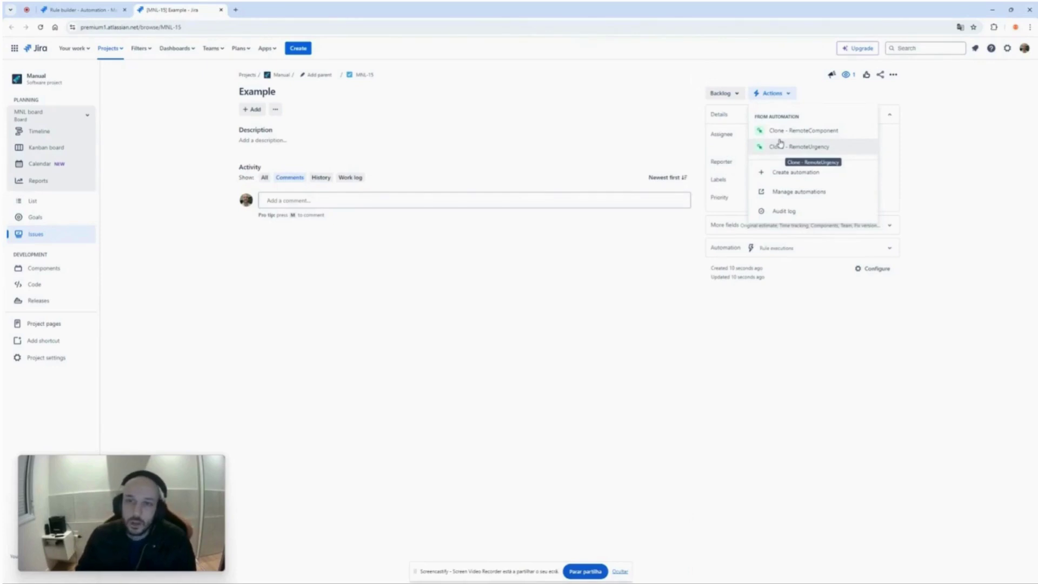
pyautogui.click(785, 131)
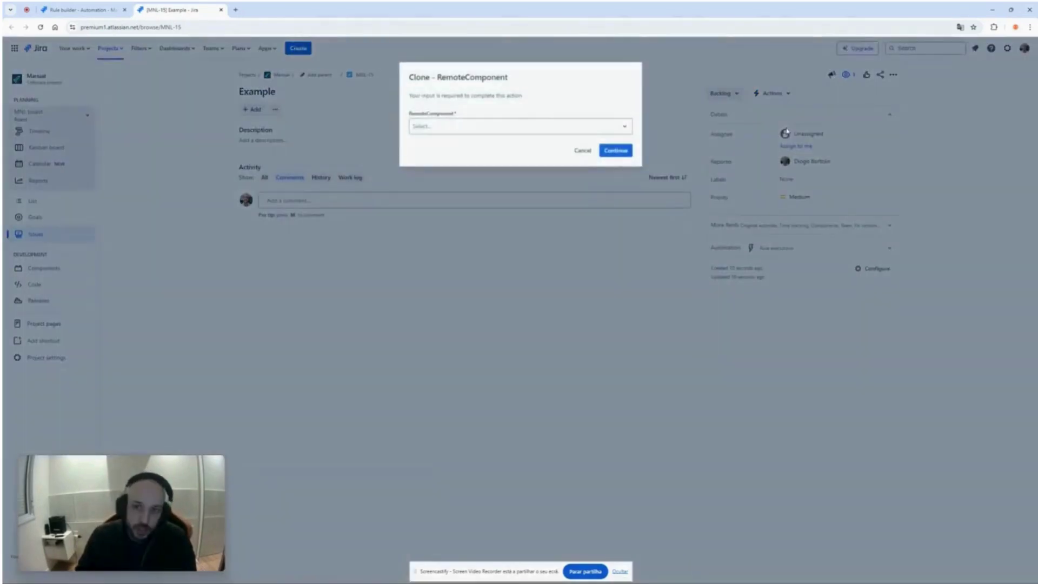
pyautogui.doubleClick(425, 114)
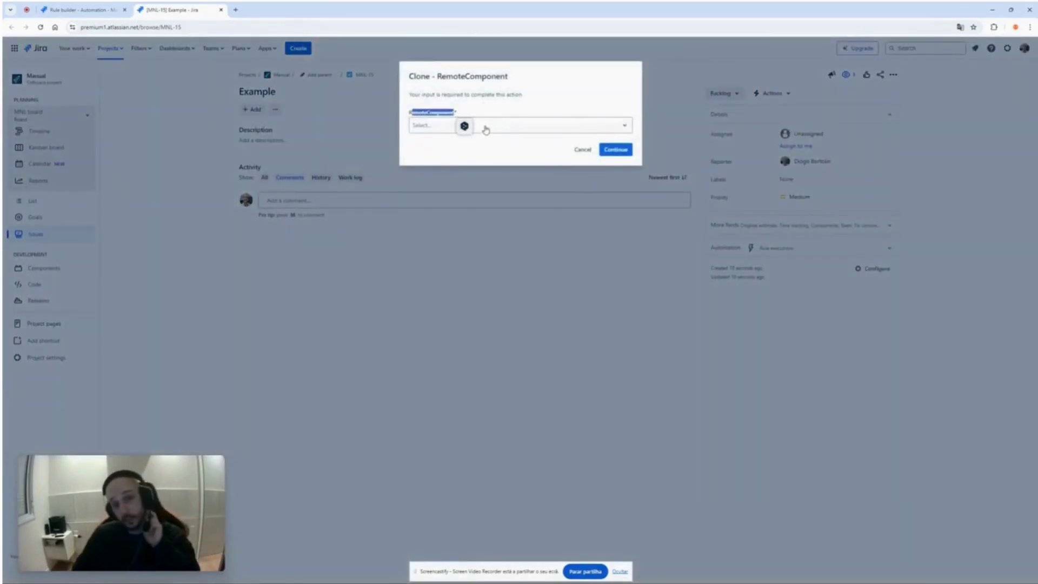
pyautogui.click(486, 128)
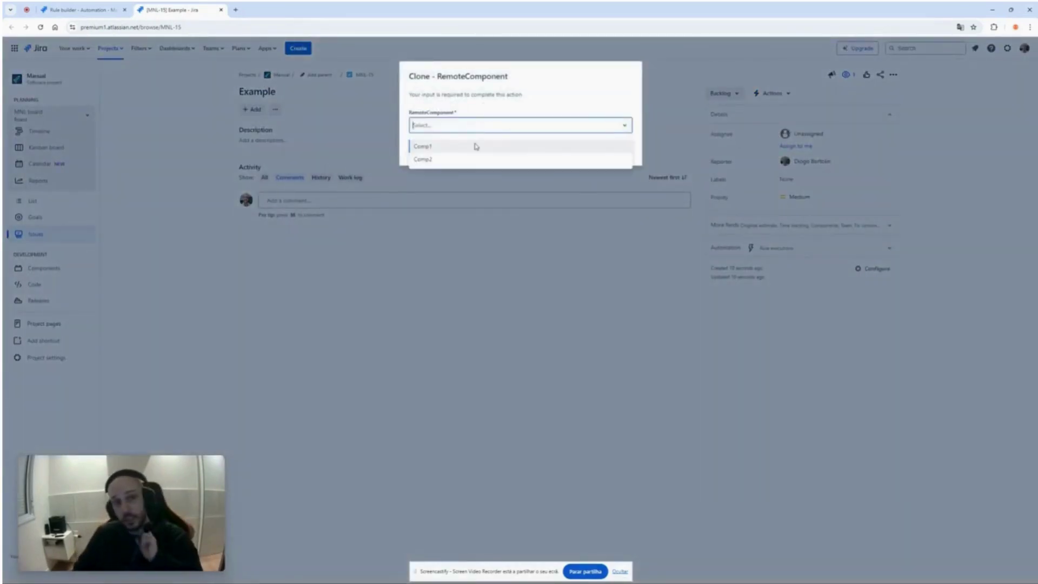
pyautogui.click(432, 147)
pyautogui.click(618, 149)
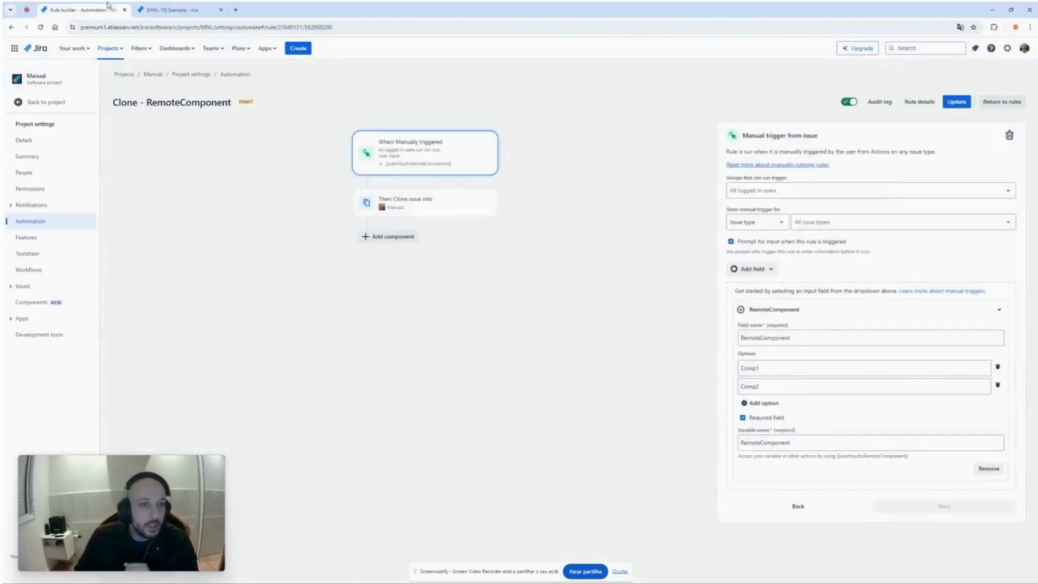
# Expand the latest run in the rule's audit log and follow its link to clone MNL2-18
pyautogui.hotkey('ctrl', 'shift', 'Tab')
pyautogui.click(878, 102)
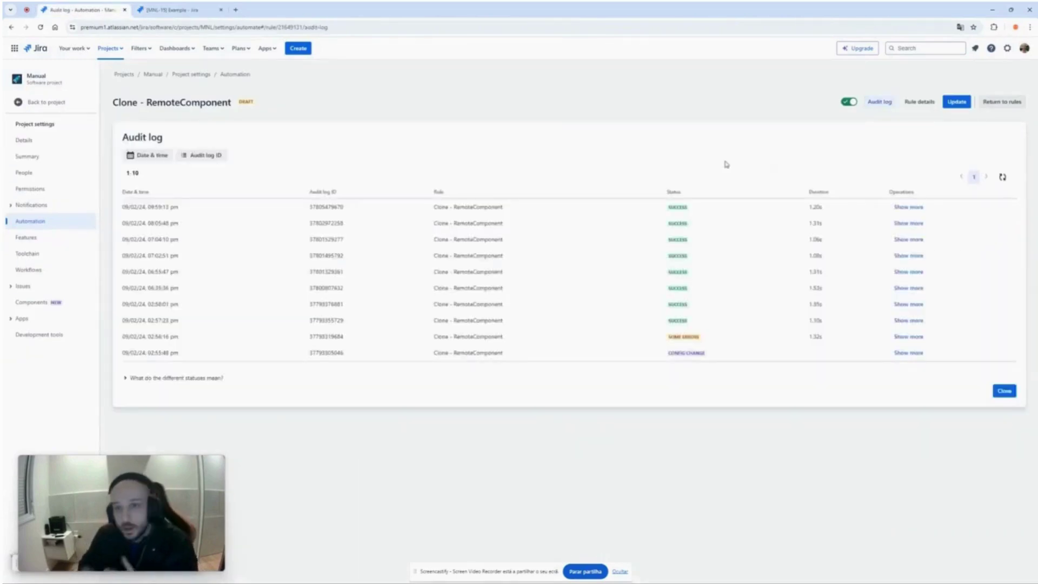
pyautogui.click(903, 207)
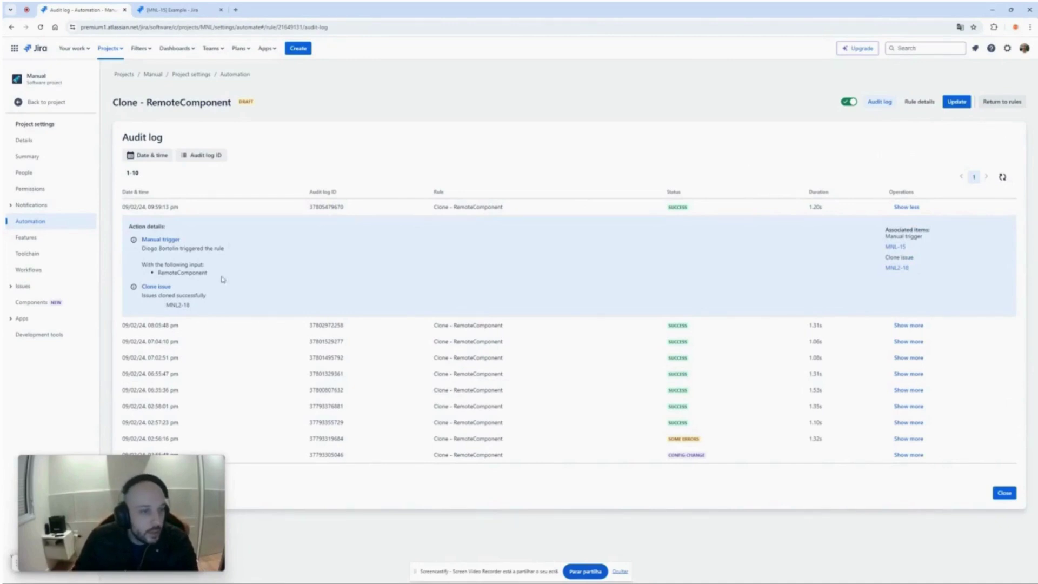
pyautogui.moveTo(142, 287); pyautogui.dragTo(206, 307)
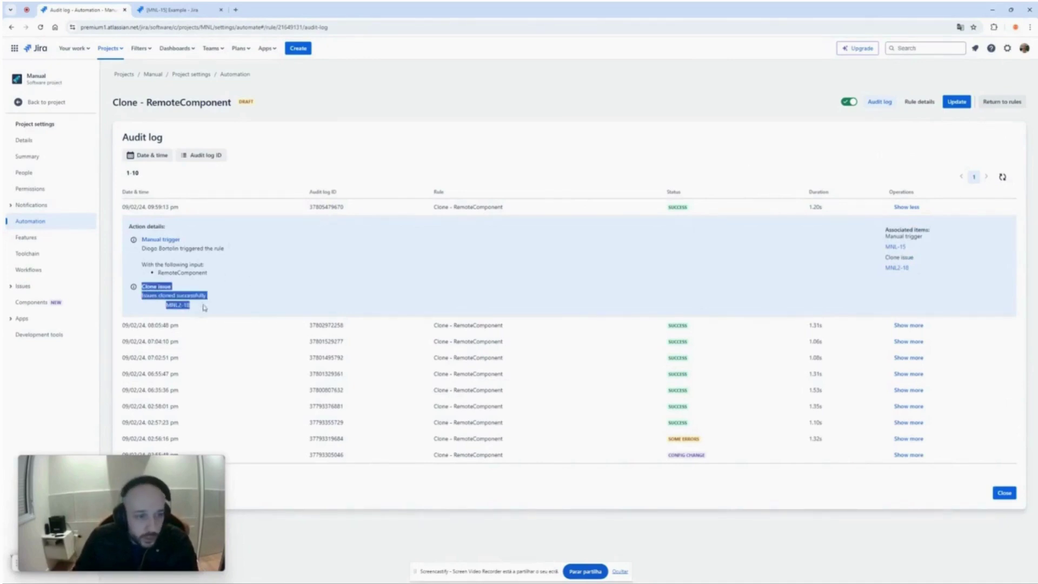
pyautogui.click(166, 308)
pyautogui.keyDown('ctrl'); pyautogui.click(896, 267); pyautogui.keyUp('ctrl')
pyautogui.click(168, 10)
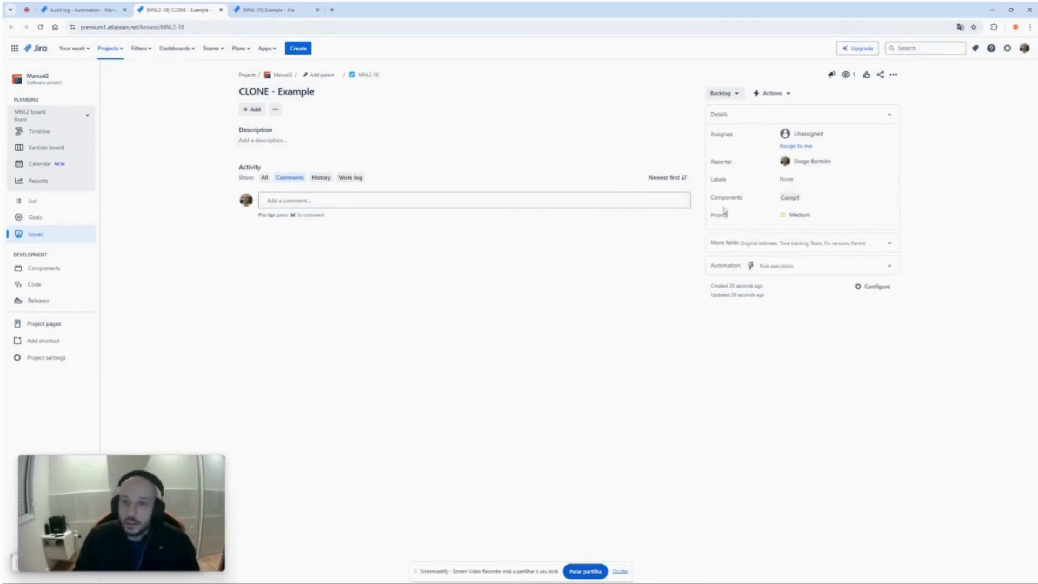
# Confirm MNL2-18 carries component Comp1, then view and close the project's Components page
pyautogui.moveTo(723, 197); pyautogui.dragTo(798, 201)
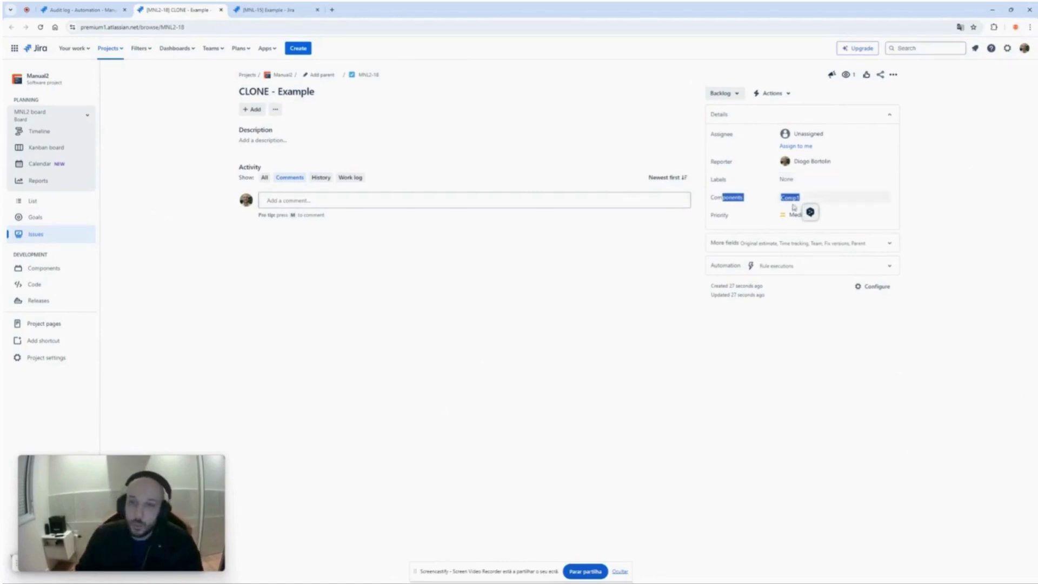
pyautogui.middleClick(46, 268)
pyautogui.click(248, 9)
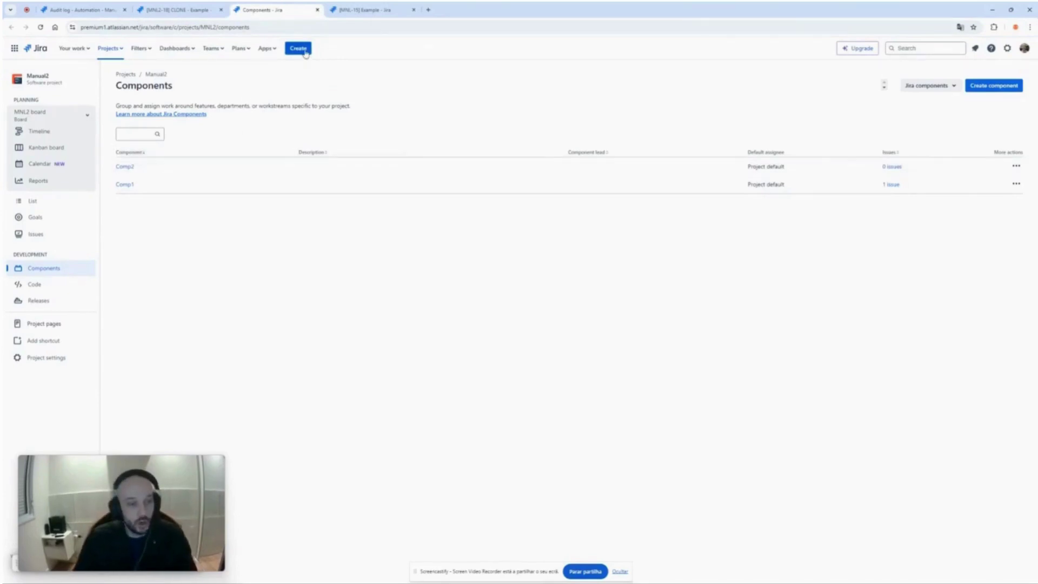
pyautogui.click(318, 10)
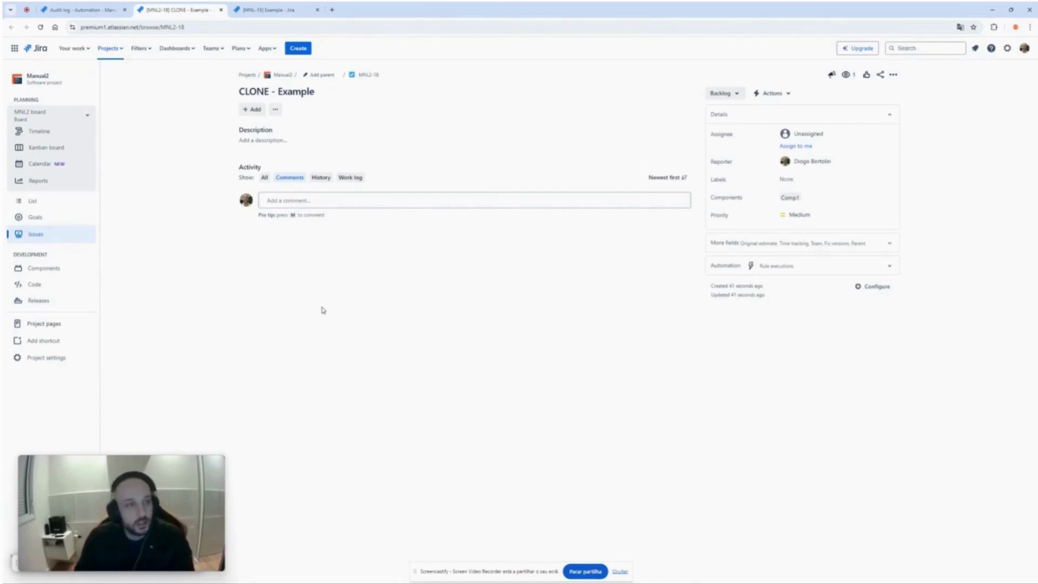
# Leave the audit log for the rules list, discarding changes, and open Clone - RemoteUrgency
pyautogui.click(97, 7)
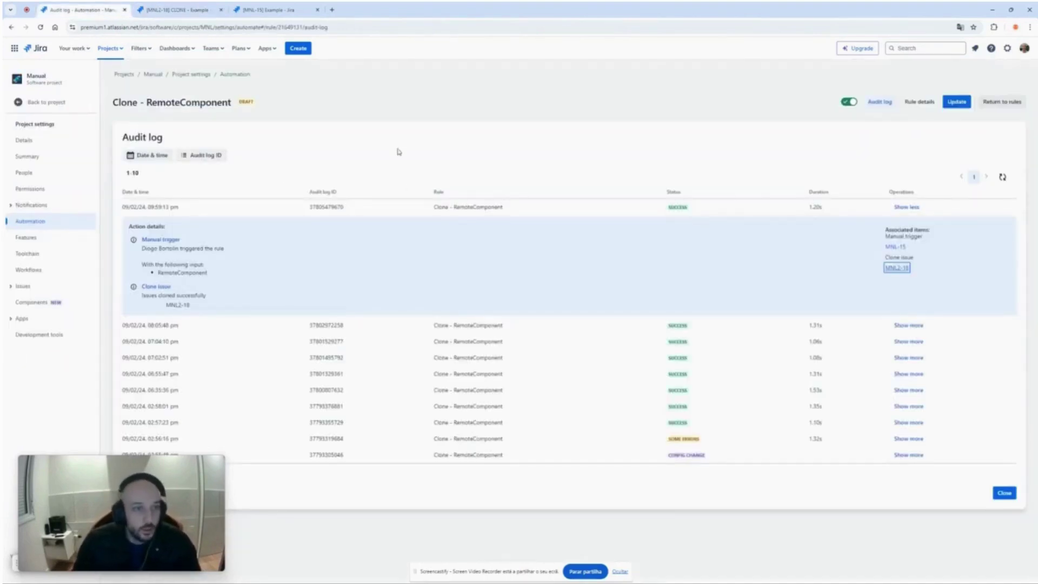
pyautogui.click(1001, 101)
pyautogui.click(620, 113)
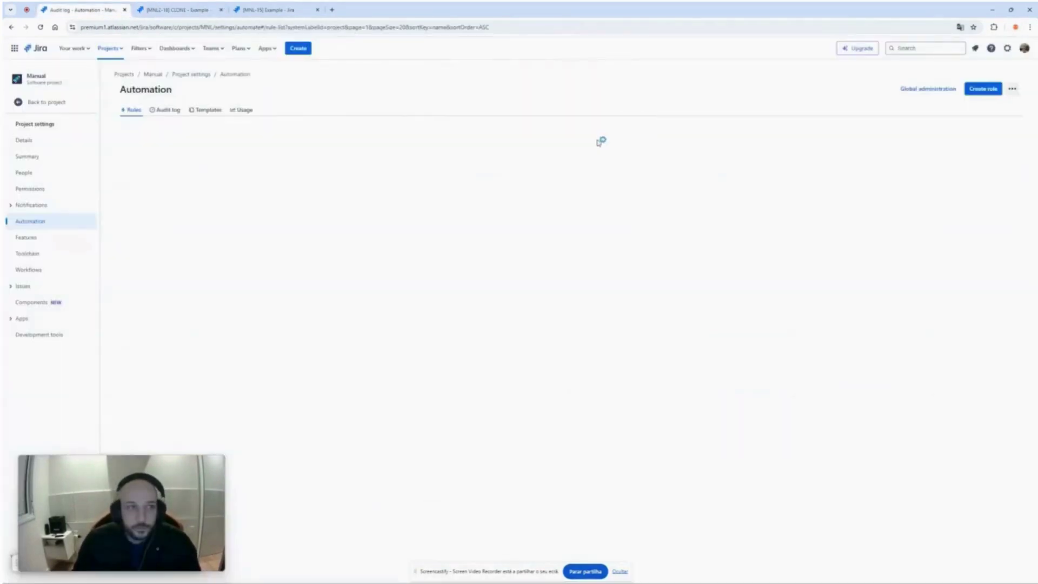
pyautogui.click(160, 180)
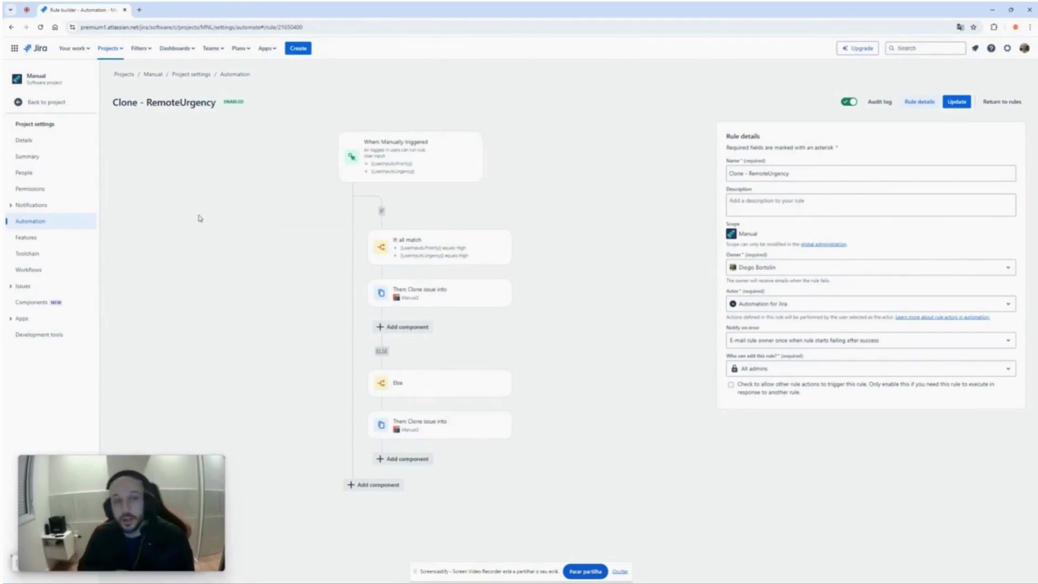
# Review the manual trigger's input prompts for Priority and Urgency, each offering High, Medium, Low
pyautogui.click(357, 176)
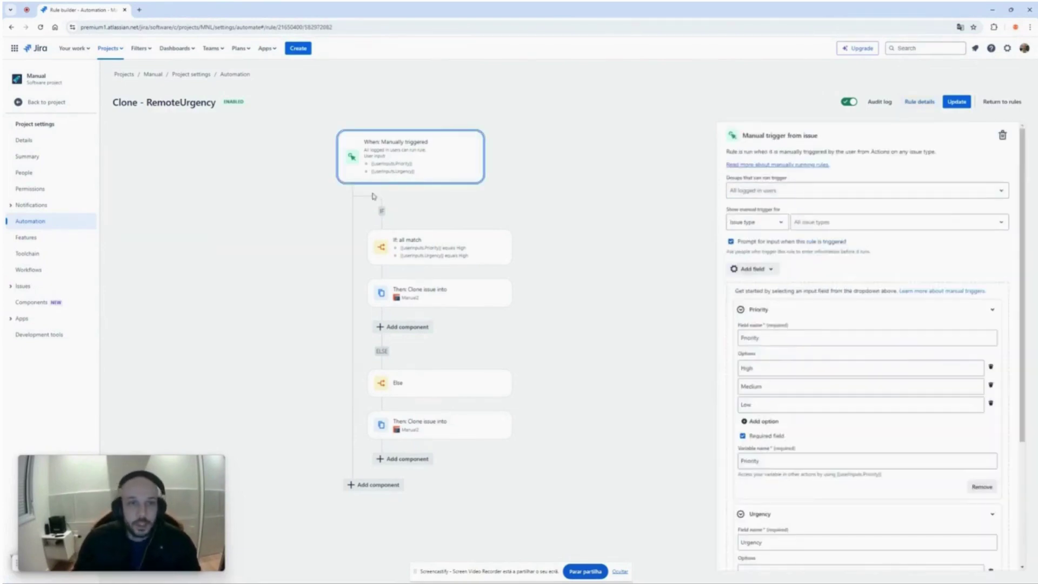
pyautogui.click(756, 242)
pyautogui.click(762, 242)
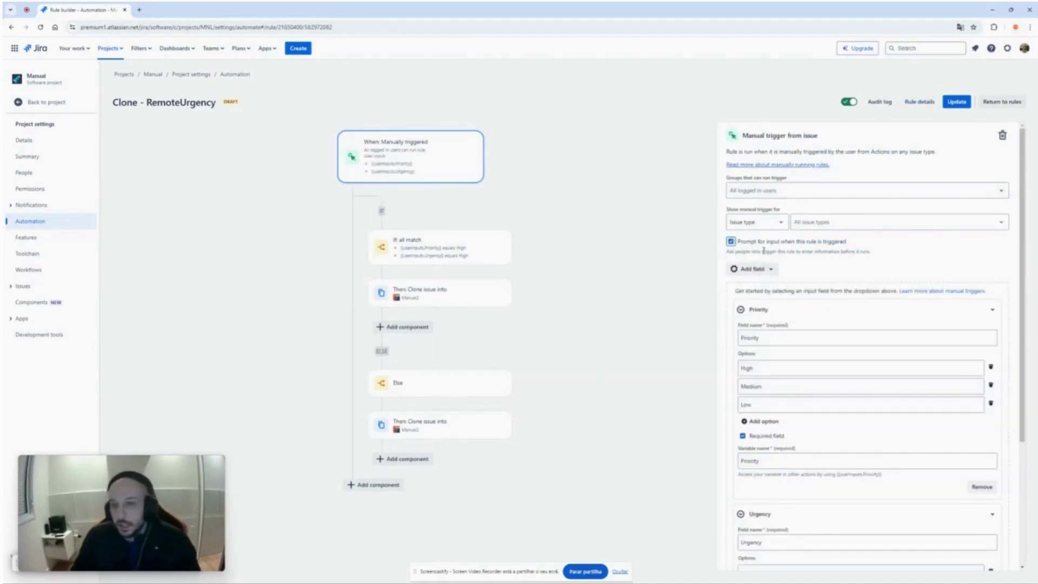
pyautogui.scroll(-2, 766, 313)
pyautogui.scroll(1, 766, 313)
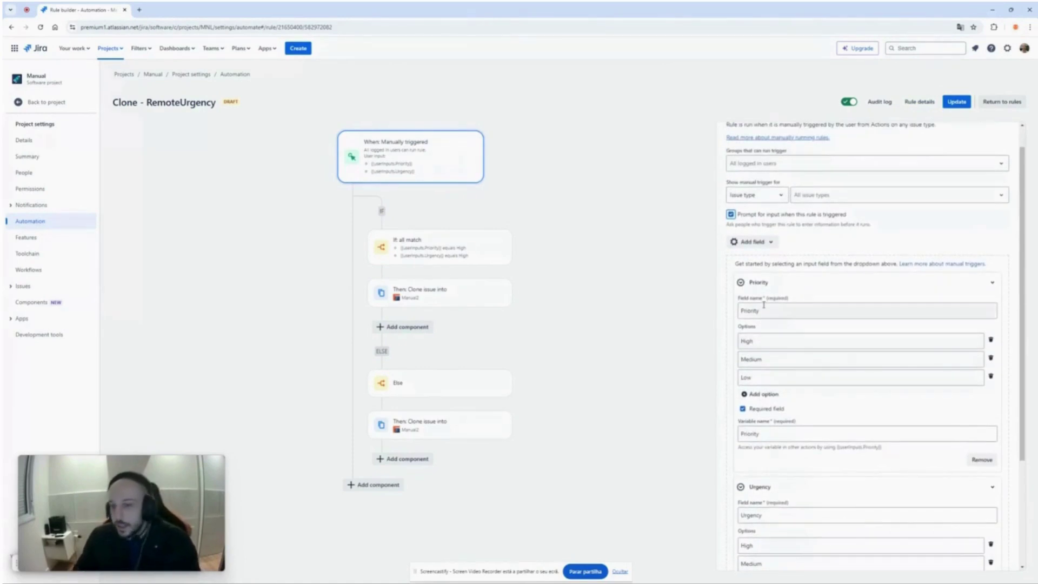
pyautogui.scroll(-2, 757, 312)
pyautogui.scroll(-1, 778, 289)
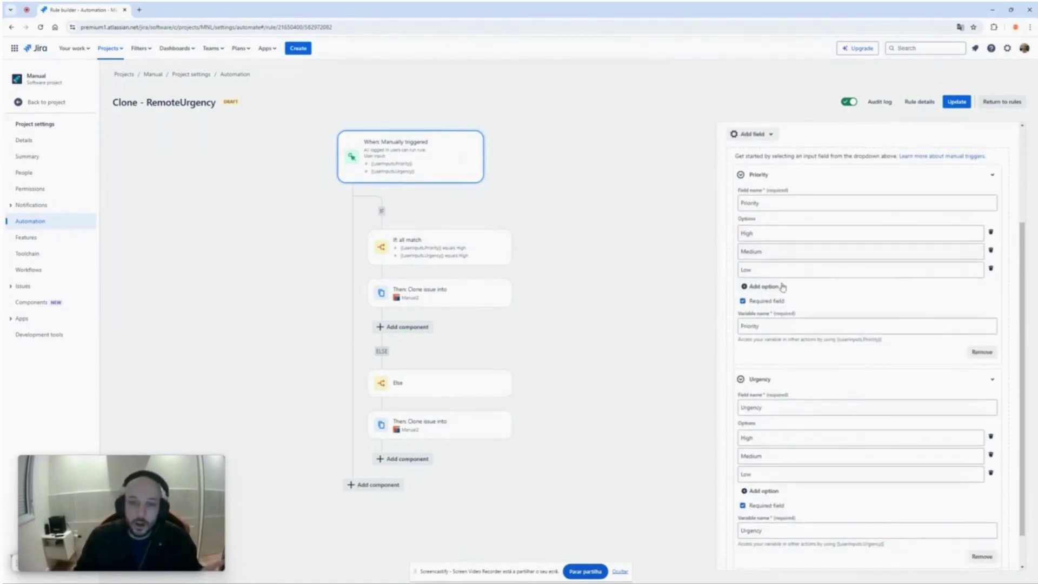
pyautogui.scroll(-1, 781, 428)
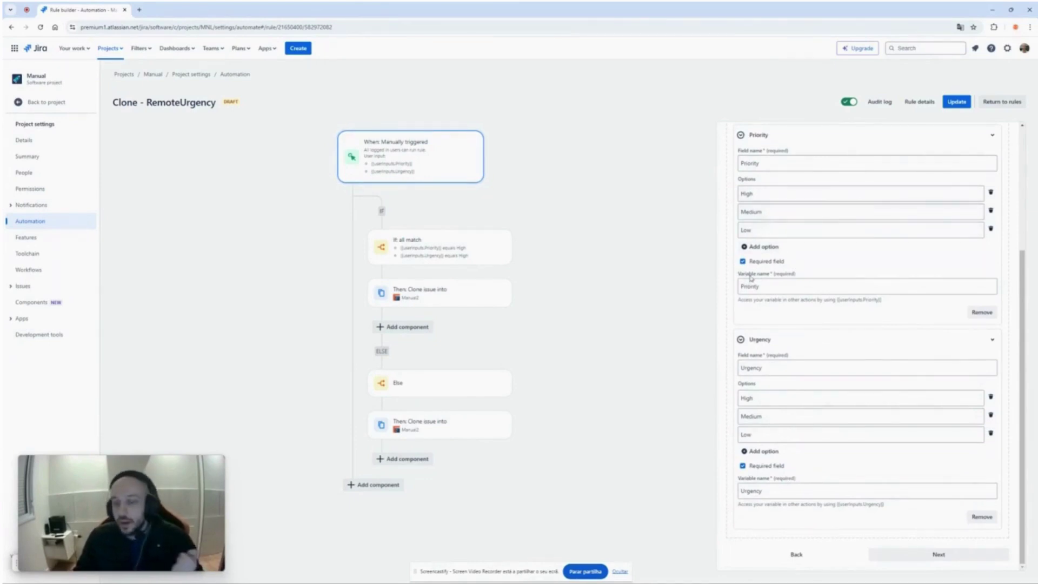
pyautogui.scroll(2, 822, 412)
pyautogui.scroll(-2, 822, 412)
pyautogui.rightClick(657, 331)
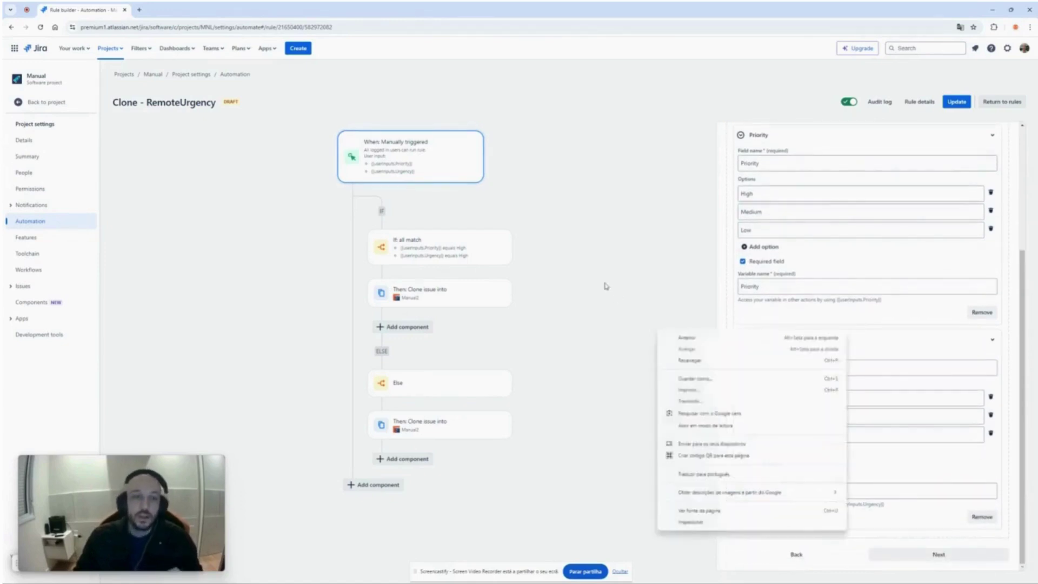
pyautogui.click(603, 281)
# Compare the If conditions with the trigger's Priority variable and {{userInputs.Priority}} reference
pyautogui.click(424, 248)
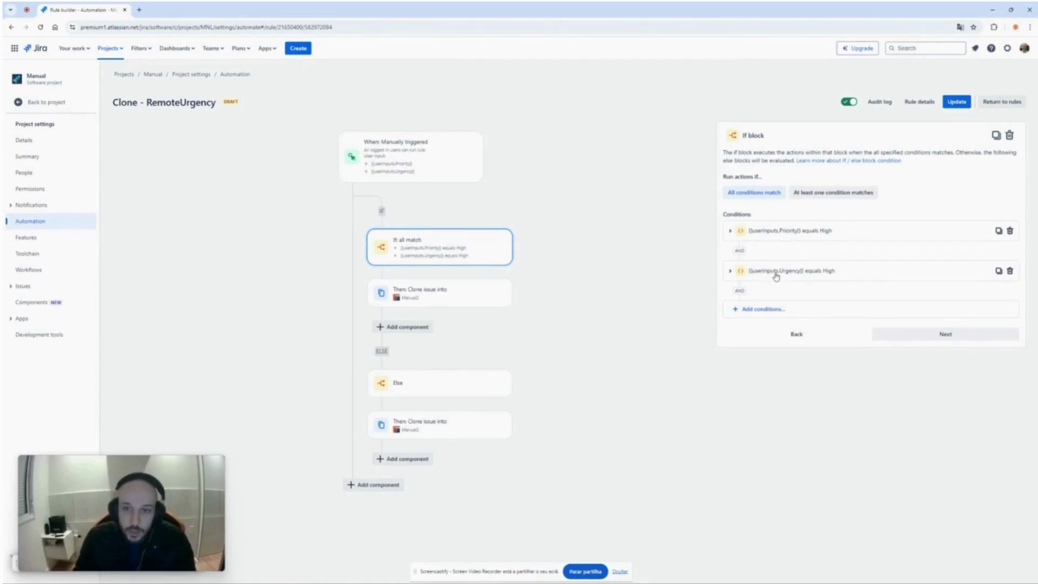
pyautogui.click(455, 178)
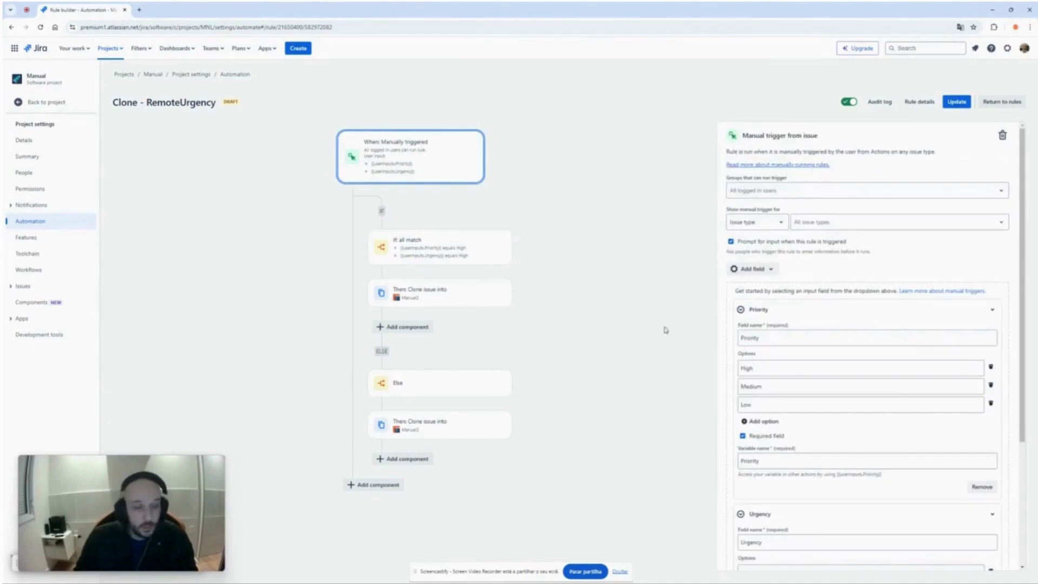
pyautogui.scroll(-1, 784, 339)
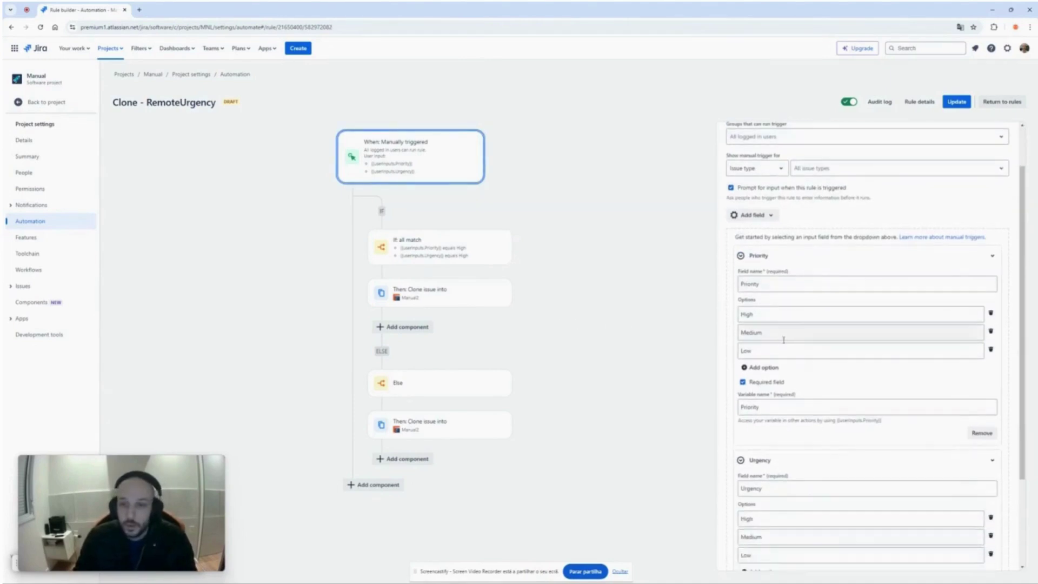
pyautogui.doubleClick(759, 407)
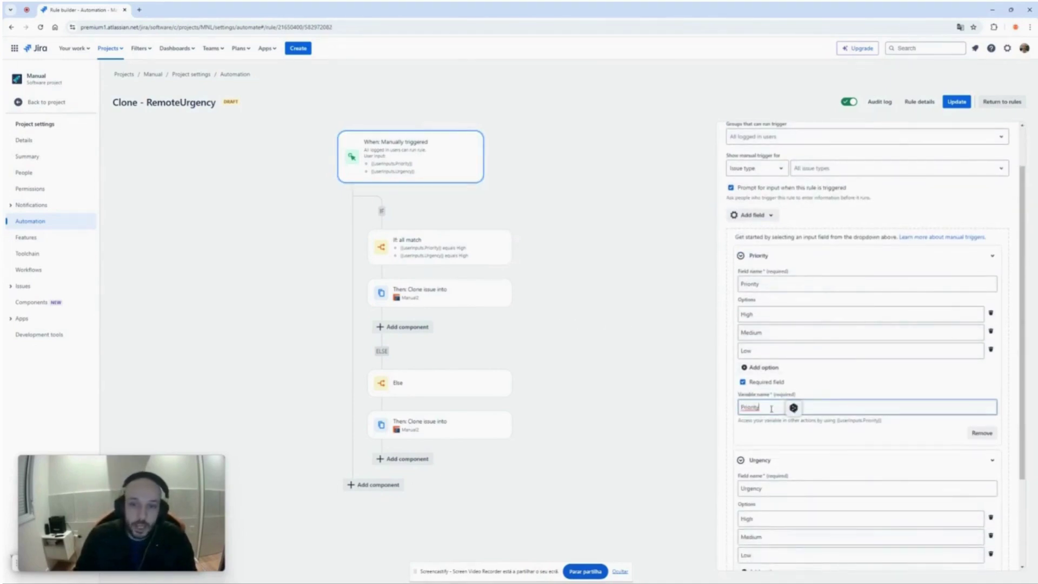
pyautogui.click(751, 407)
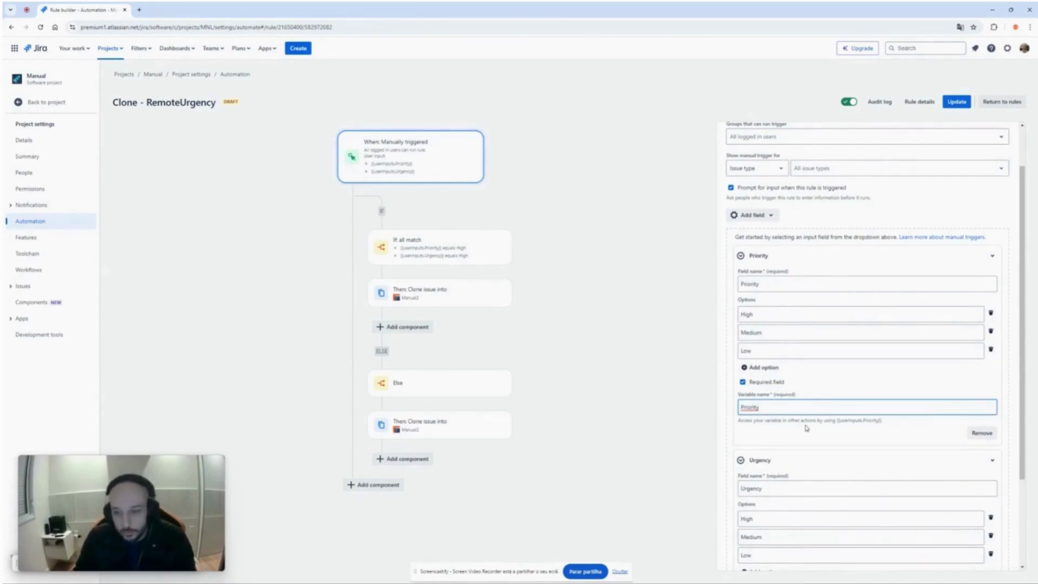
pyautogui.moveTo(838, 420)
pyautogui.mouseDown()
pyautogui.moveTo(884, 421)
pyautogui.moveTo(838, 422)
pyautogui.mouseUp()
pyautogui.click(870, 420)
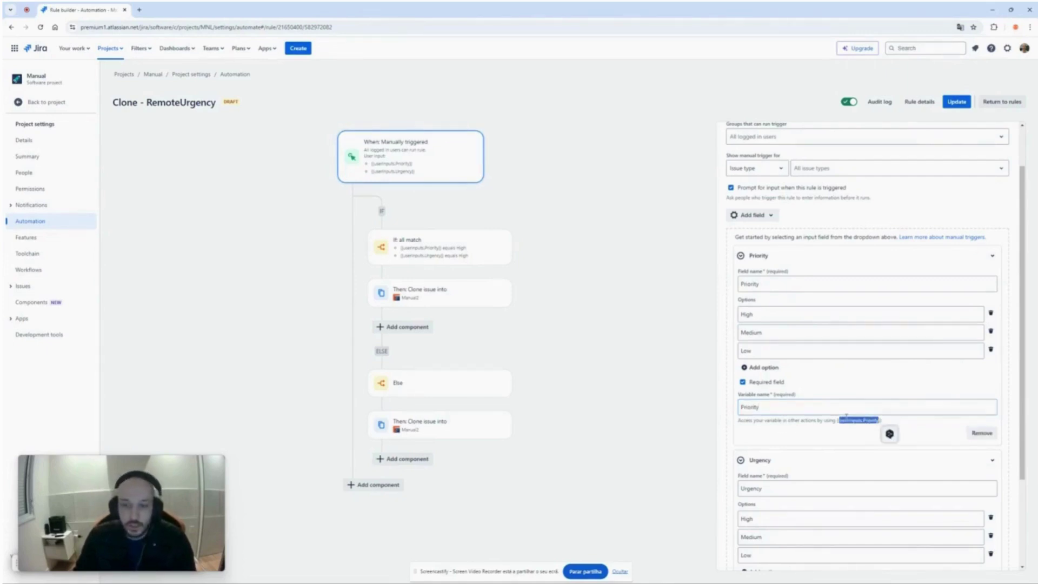
pyautogui.click(409, 263)
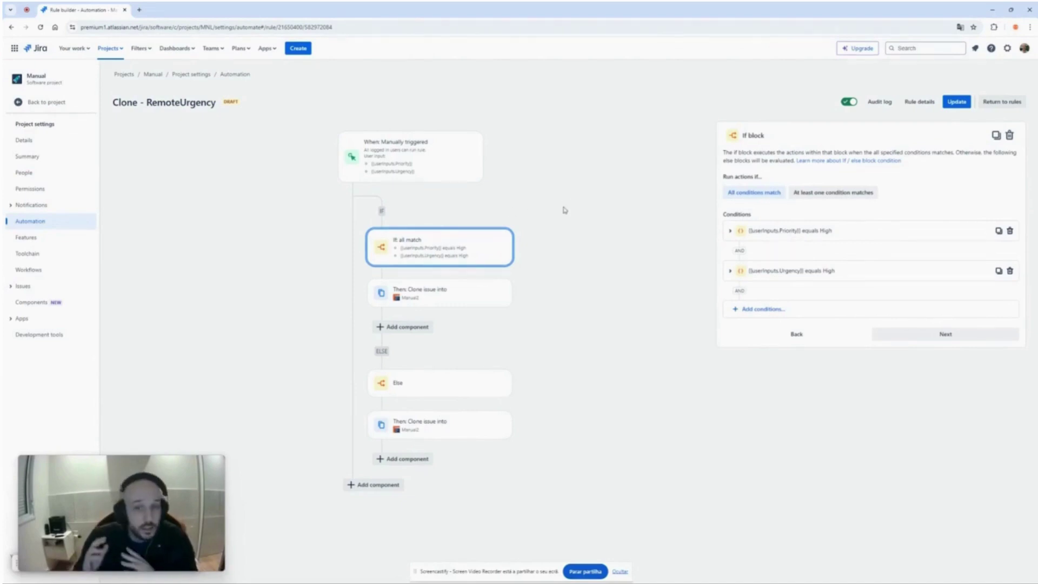
# Check the first Clone issue action: URGENT summary with Highest priority
pyautogui.click(436, 291)
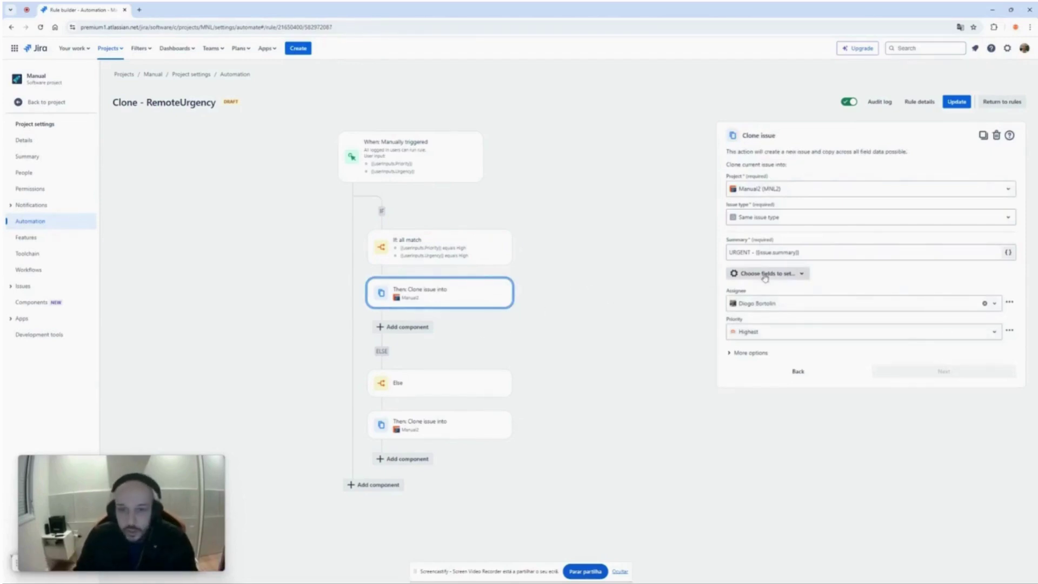
pyautogui.doubleClick(740, 252)
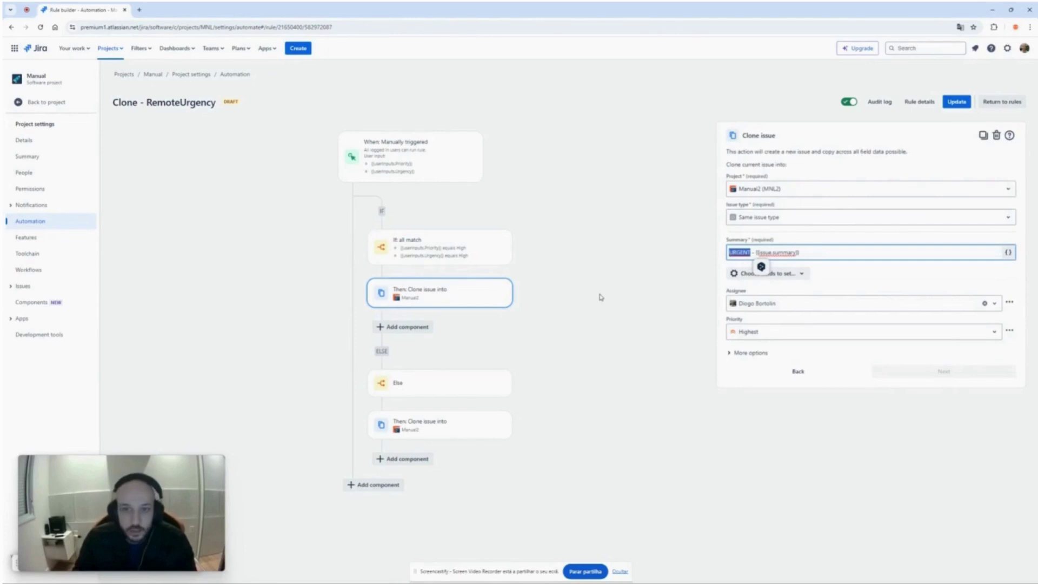
pyautogui.moveTo(726, 295); pyautogui.dragTo(781, 294)
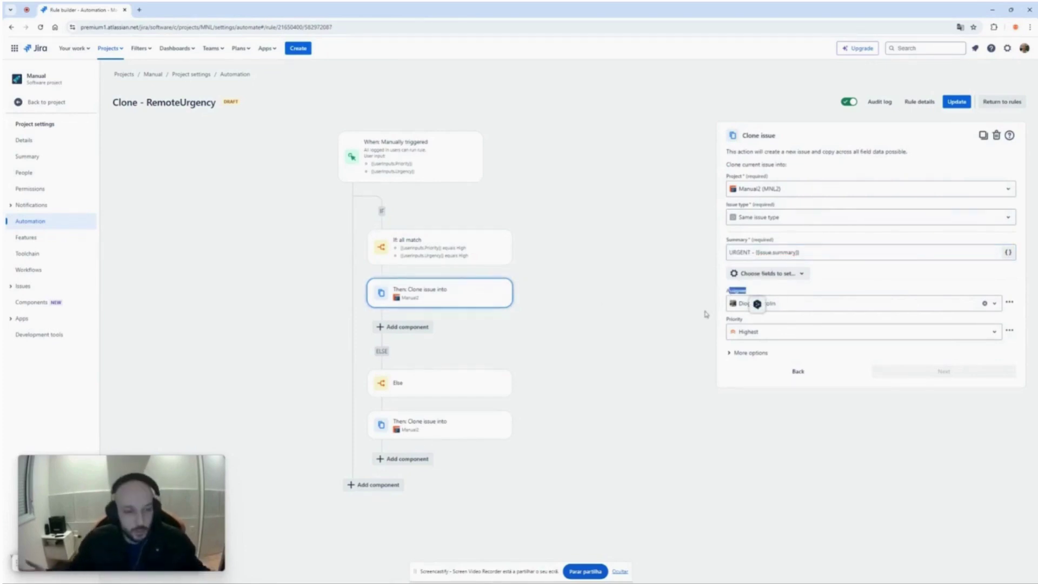
pyautogui.click(768, 293)
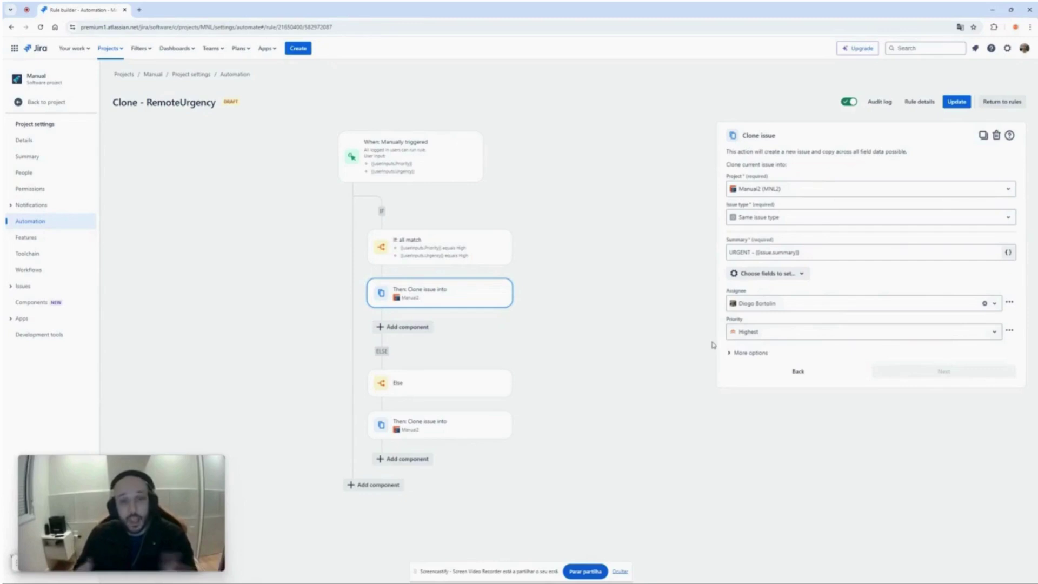
pyautogui.click(402, 262)
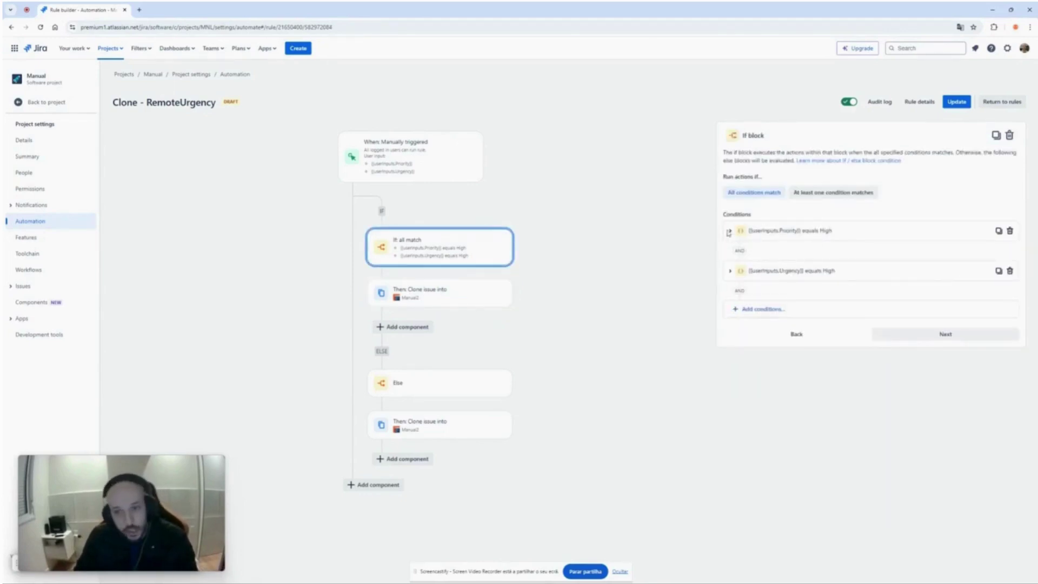
# Compare it with the Else-branch clone: CLONE - {{issue.summary}} into Manual2 with Medium priority
pyautogui.click(413, 383)
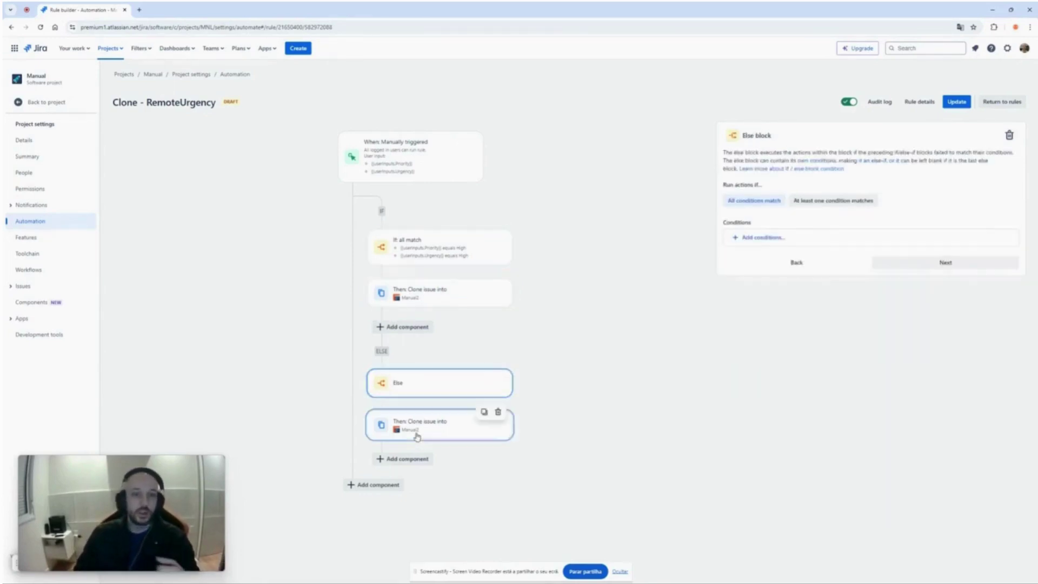
pyautogui.click(417, 435)
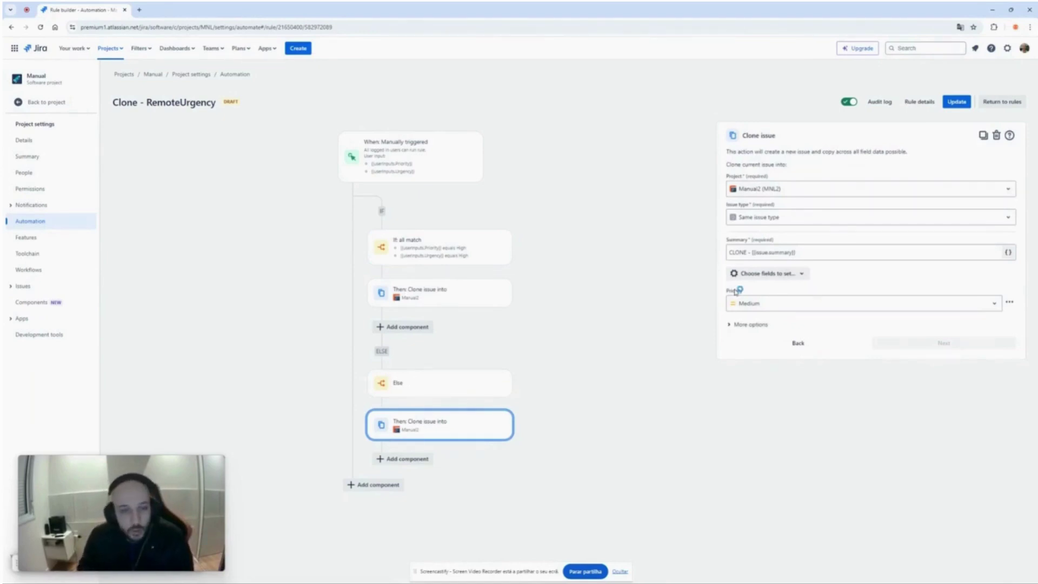
pyautogui.click(457, 233)
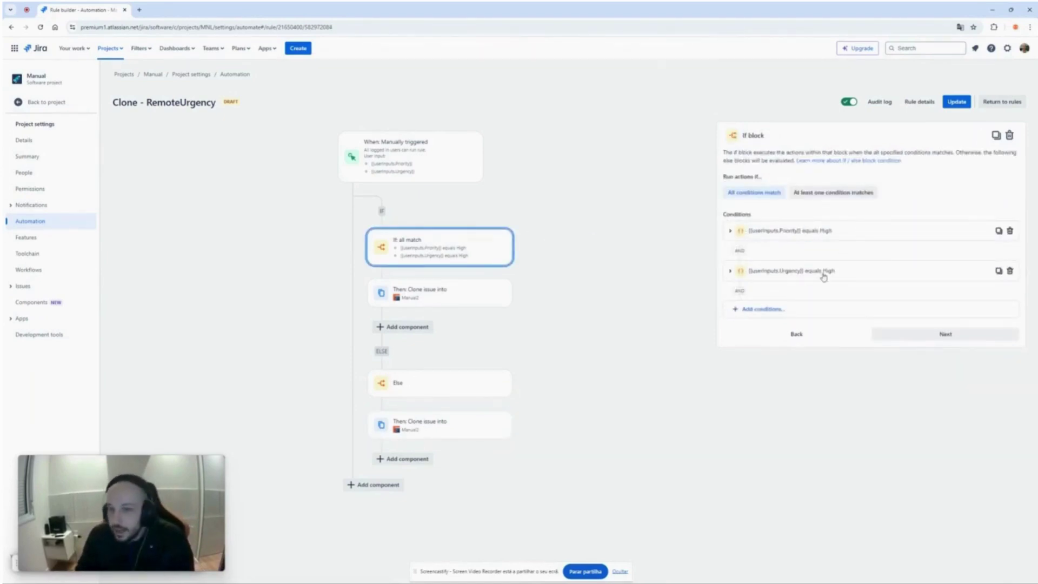
pyautogui.click(490, 301)
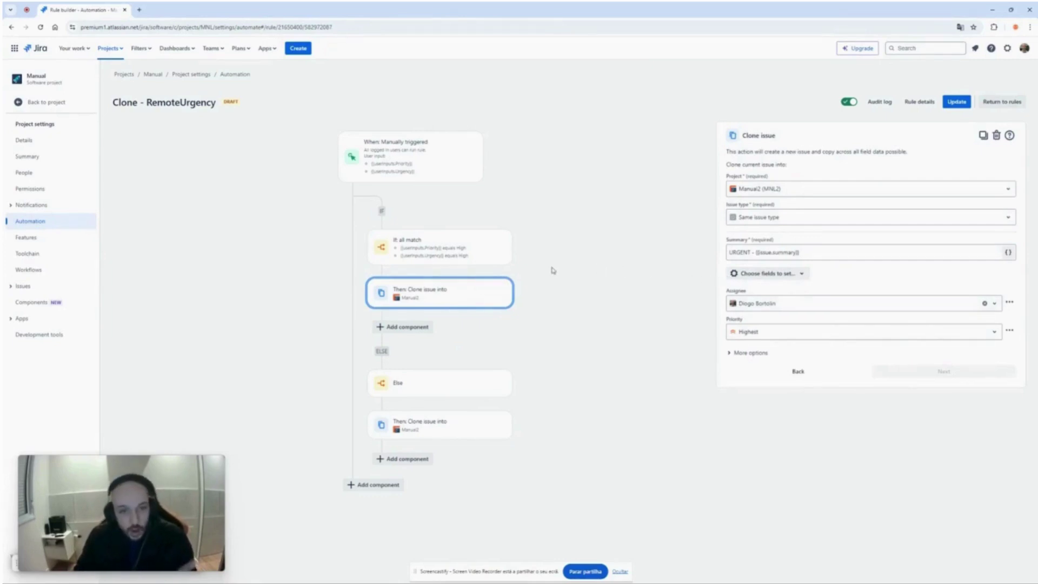
pyautogui.click(489, 413)
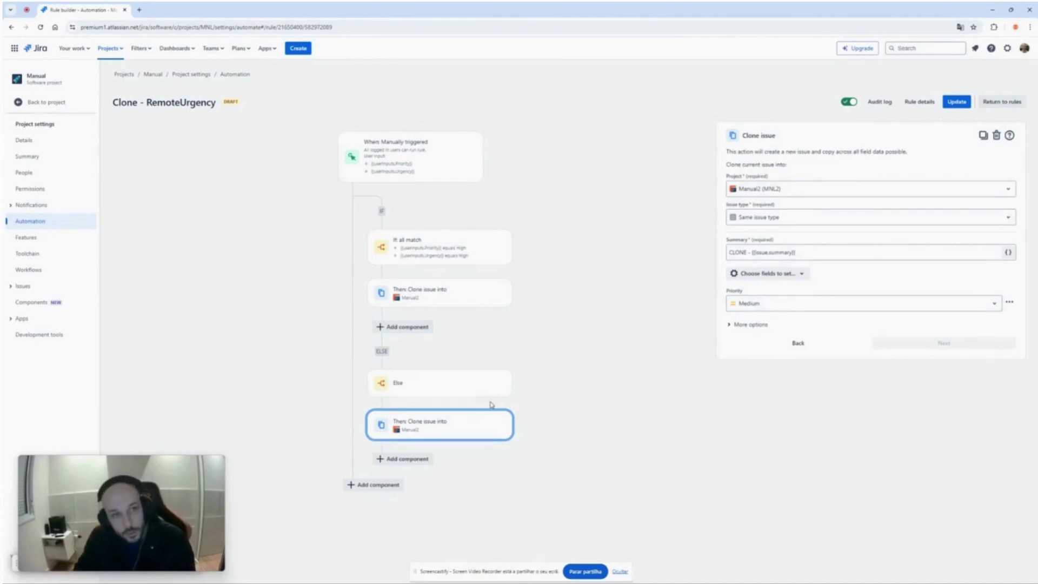
# Discard rule changes and create task 'Example 2' on the Manual board, then view it
pyautogui.click(1002, 102)
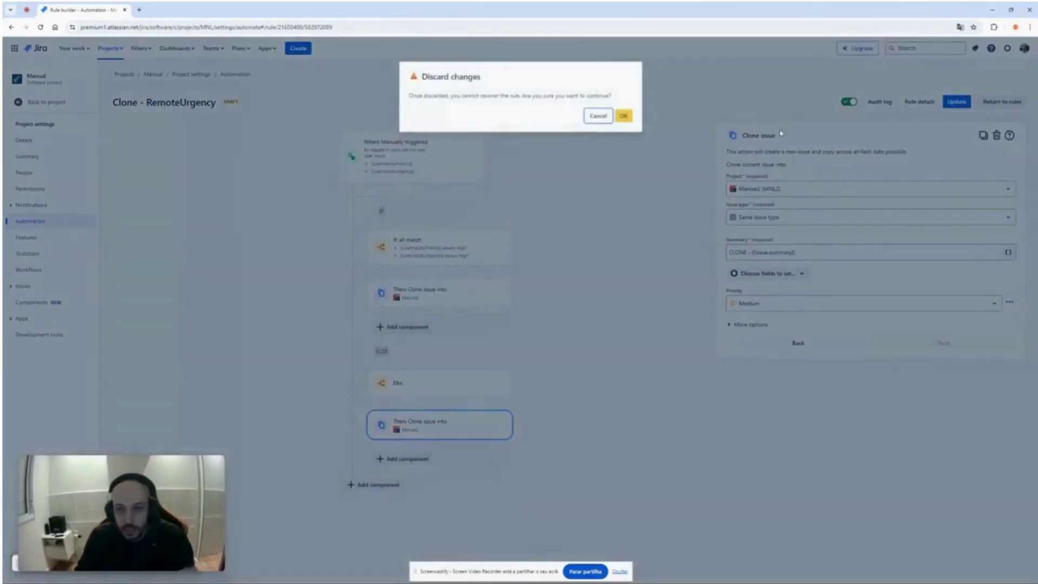
pyautogui.click(621, 115)
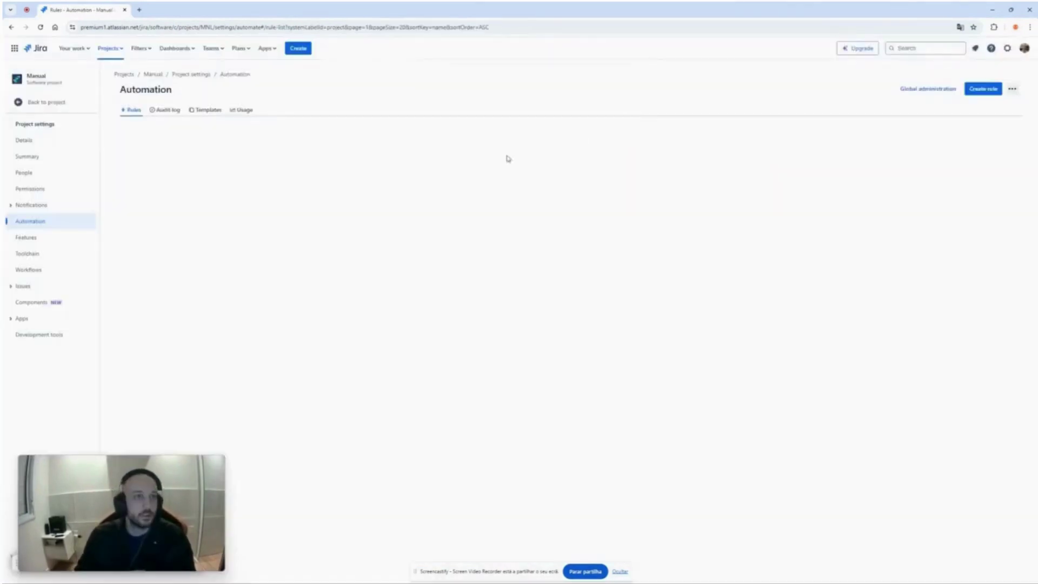
pyautogui.click(154, 75)
pyautogui.click(296, 49)
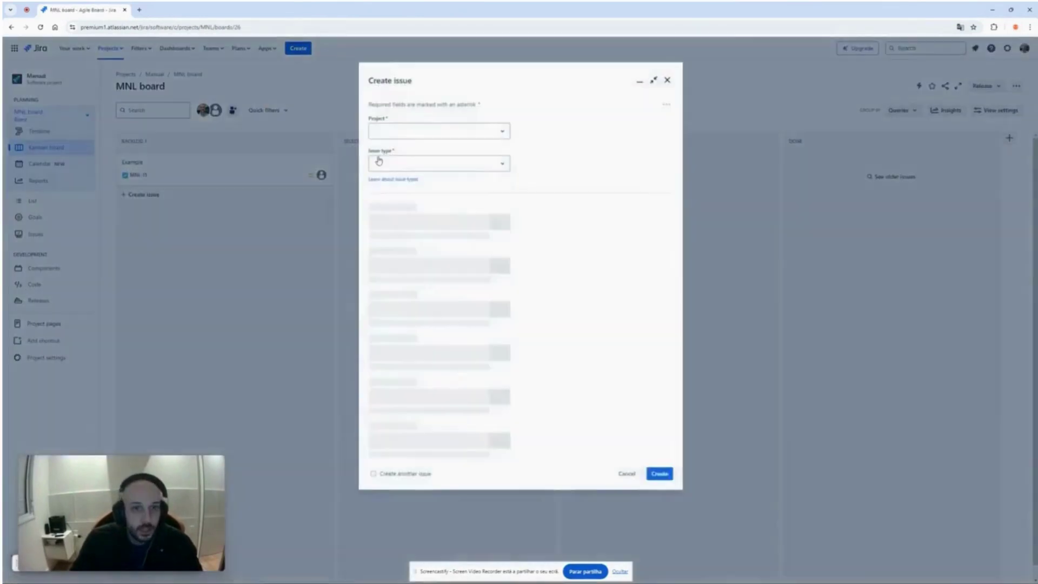
pyautogui.write('Example 2')
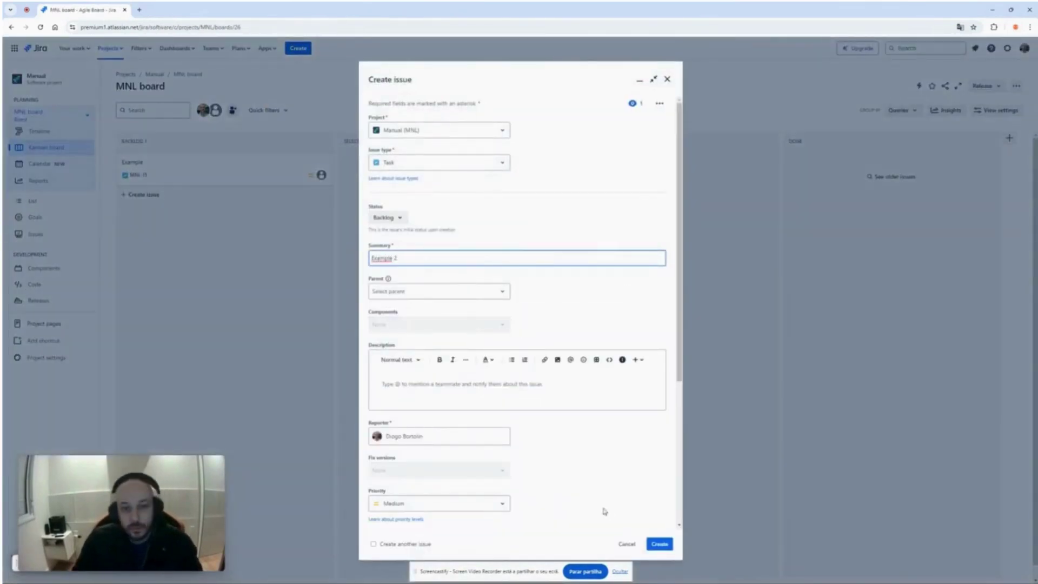
pyautogui.click(659, 544)
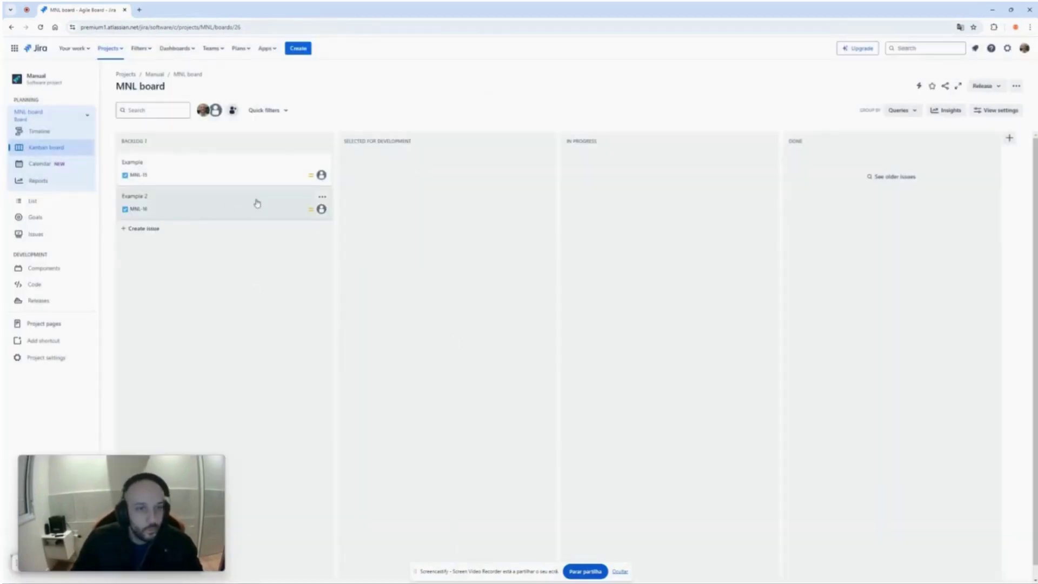
pyautogui.click(220, 210)
# Run Clone - RemoteUrgency on Example 2 with Priority High and Urgency High
pyautogui.click(660, 100)
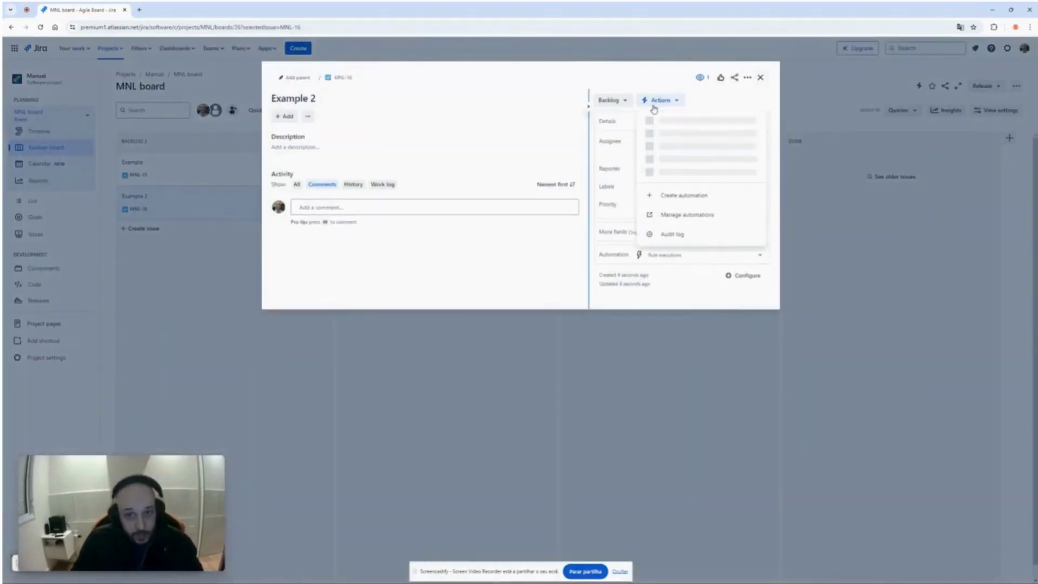
pyautogui.click(683, 154)
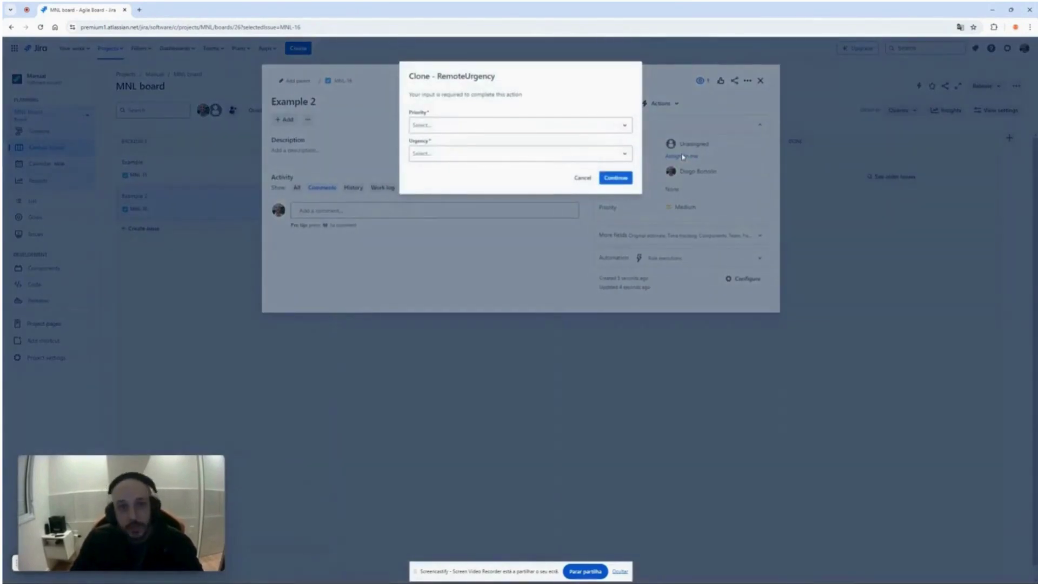
pyautogui.click(425, 125)
pyautogui.click(426, 145)
pyautogui.click(426, 152)
pyautogui.click(419, 174)
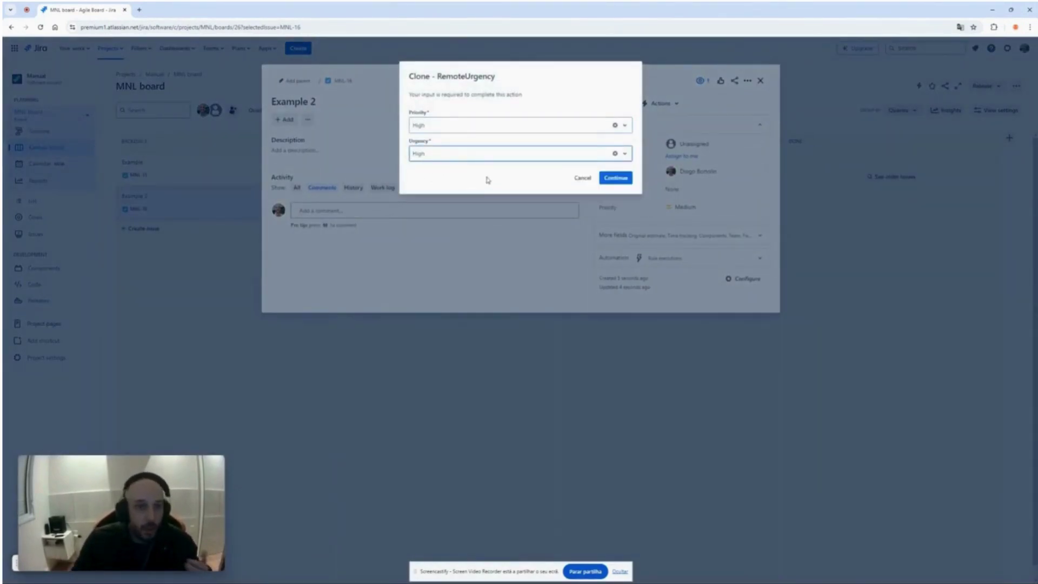
pyautogui.click(615, 177)
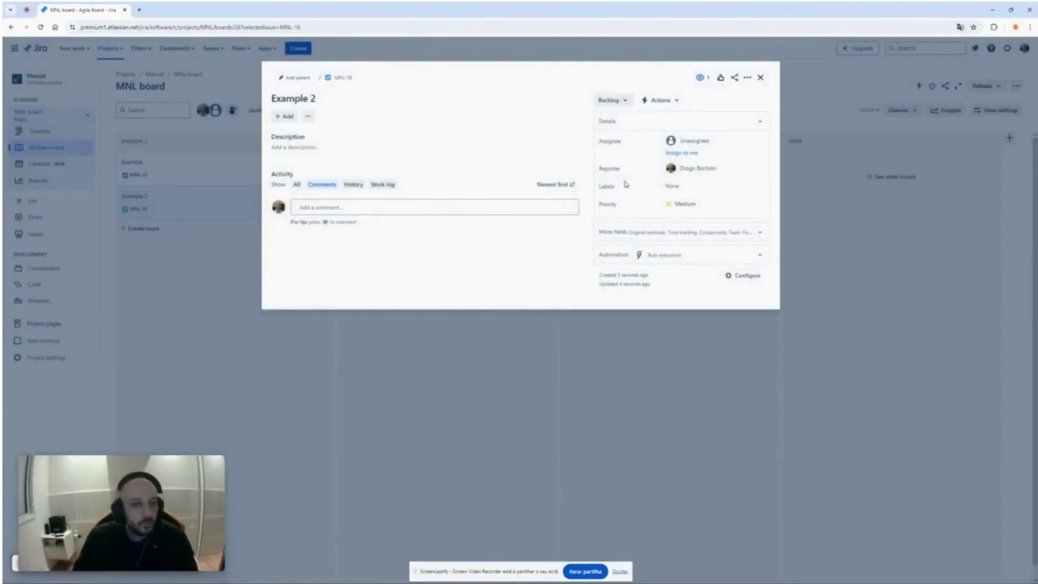
# Close the issue and open the Clone - RemoteUrgency rule from the project's automation settings
pyautogui.click(63, 359)
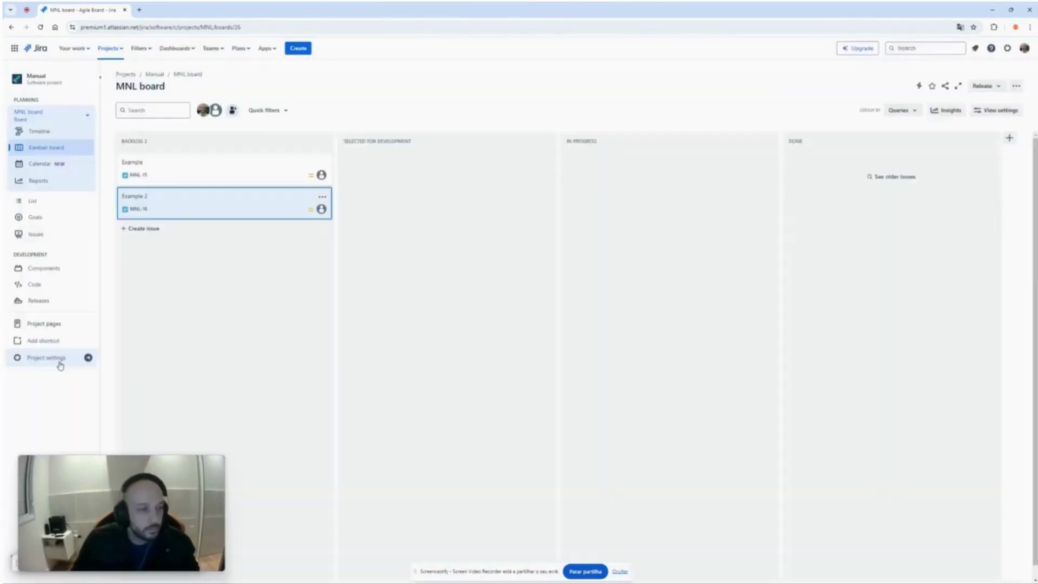
pyautogui.click(54, 358)
pyautogui.click(63, 220)
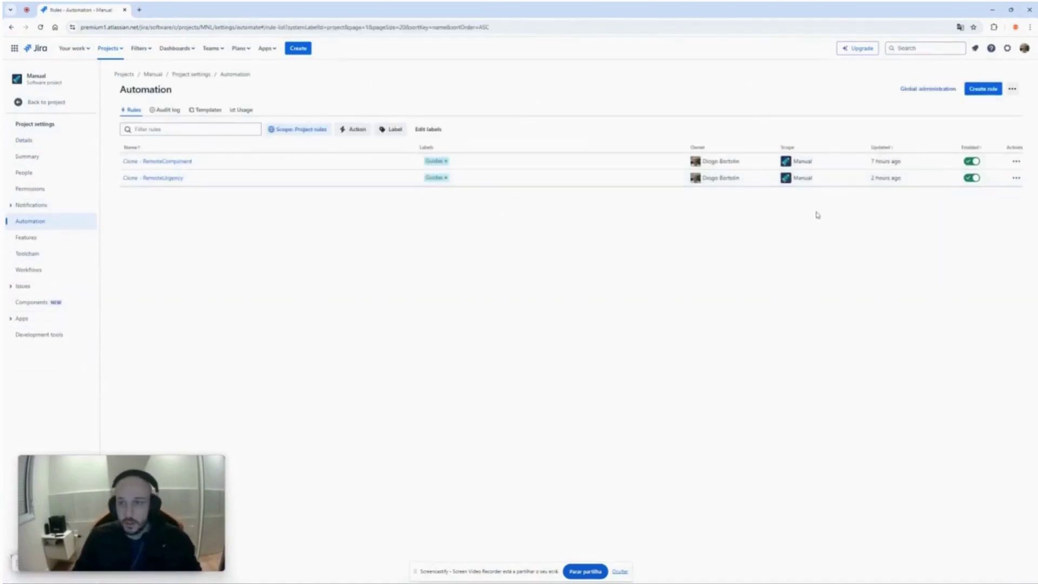
pyautogui.click(162, 177)
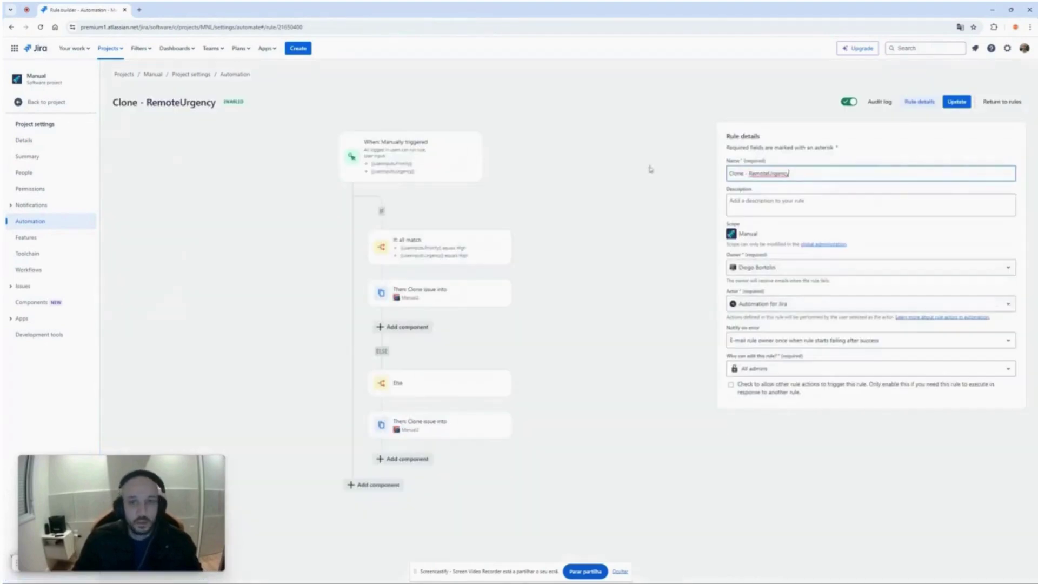
# Expand the rule's latest audit log run, showing MNL-16 cloned as MNL2-19
pyautogui.click(880, 102)
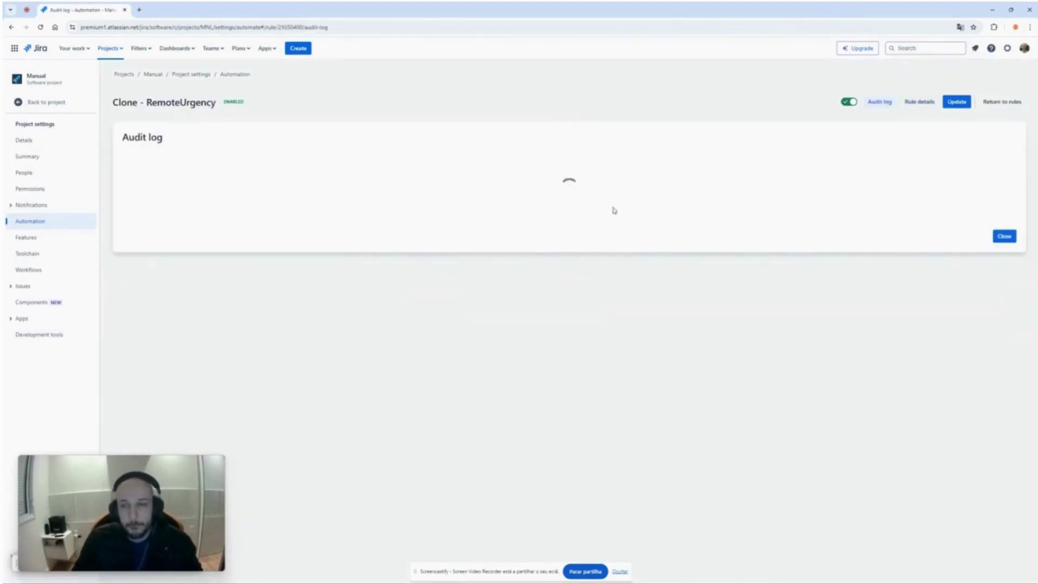
pyautogui.click(879, 102)
pyautogui.click(881, 102)
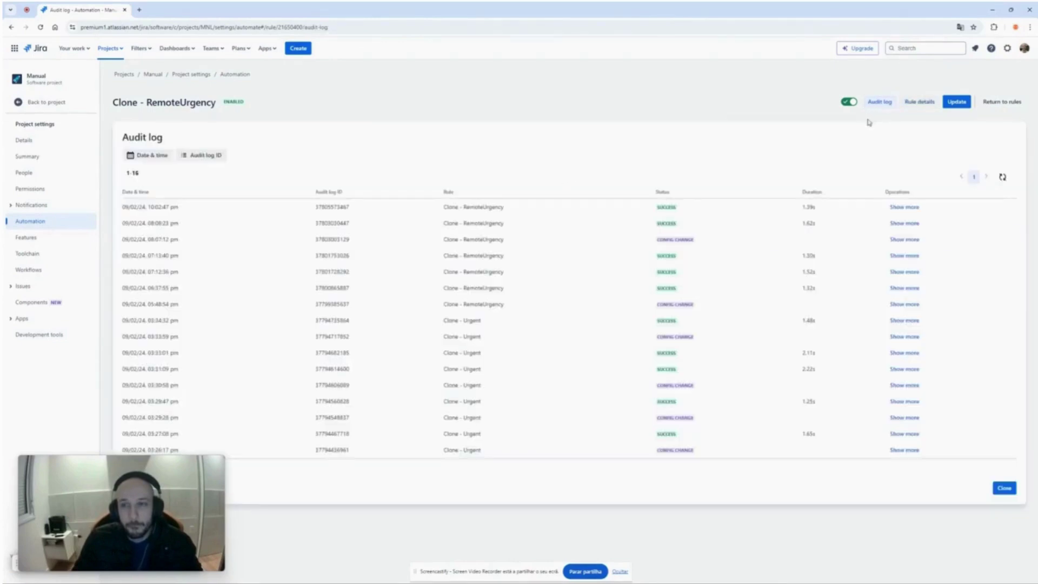
pyautogui.click(895, 208)
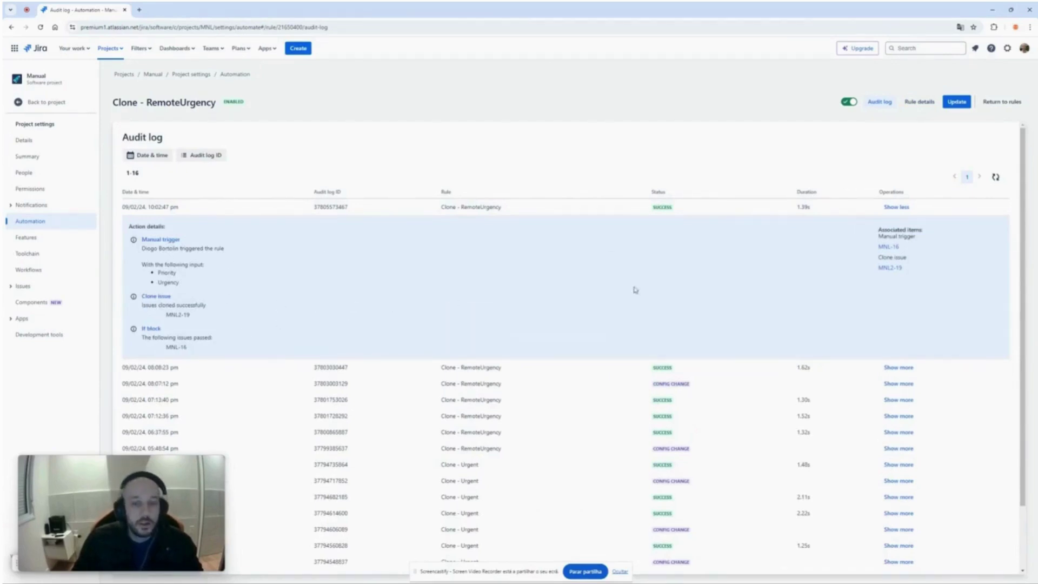
# Open cloned issue MNL2-19 in a new tab and check it sits in project Manual2
pyautogui.middleClick(889, 268)
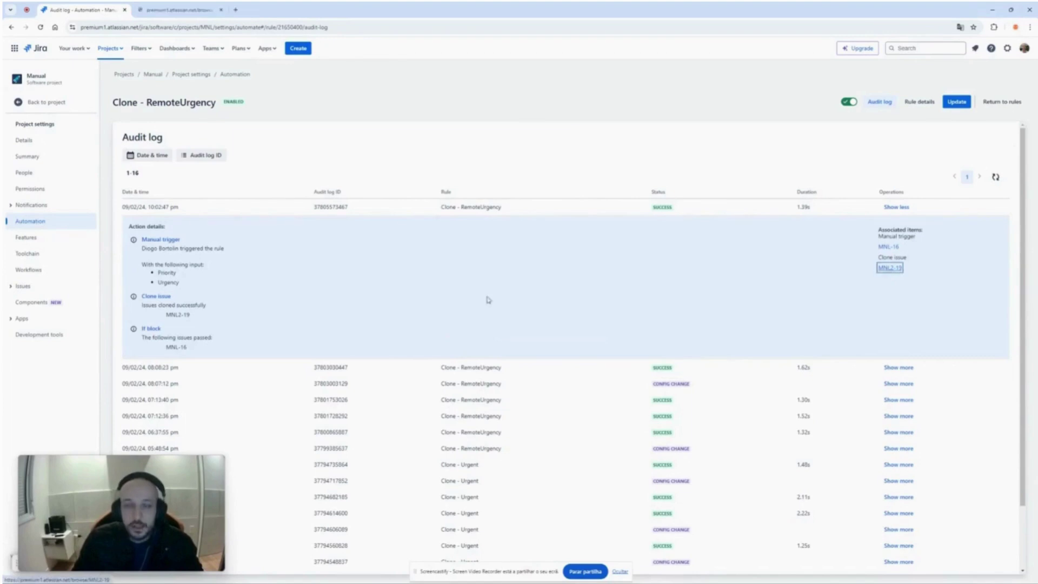
pyautogui.click(139, 9)
pyautogui.moveTo(49, 75); pyautogui.dragTo(31, 76)
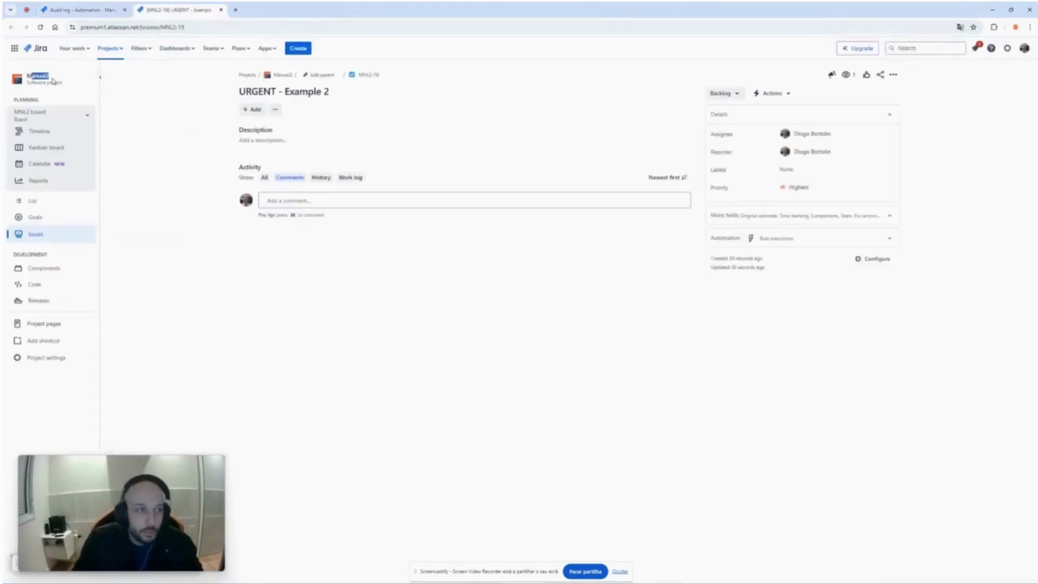
# Compare the URGENT clone step's target project setting with MNL2-19's project and assignee
pyautogui.hotkey('ctrl', 'shift', 'Tab')
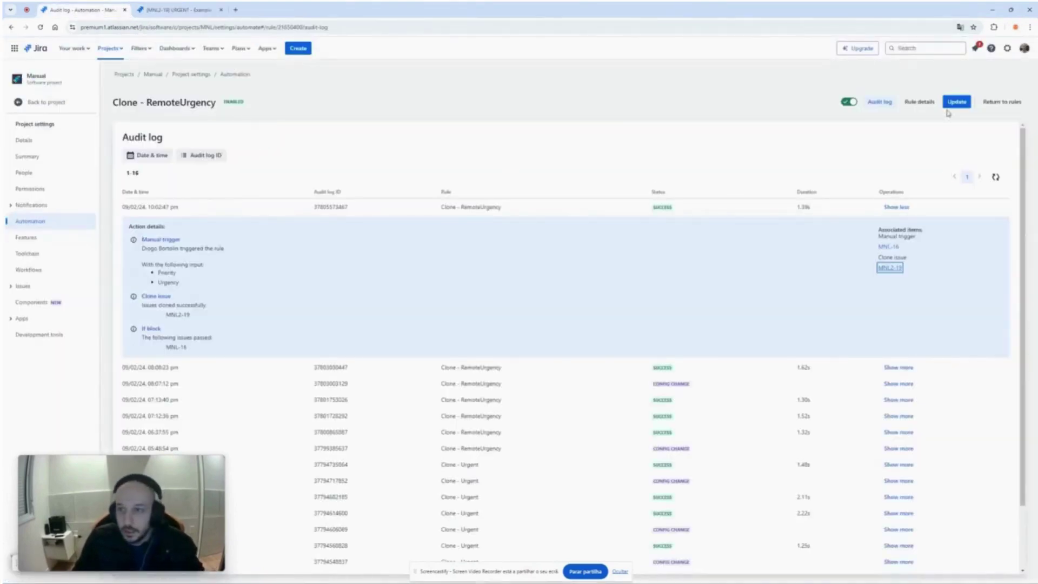
pyautogui.click(919, 102)
pyautogui.click(440, 292)
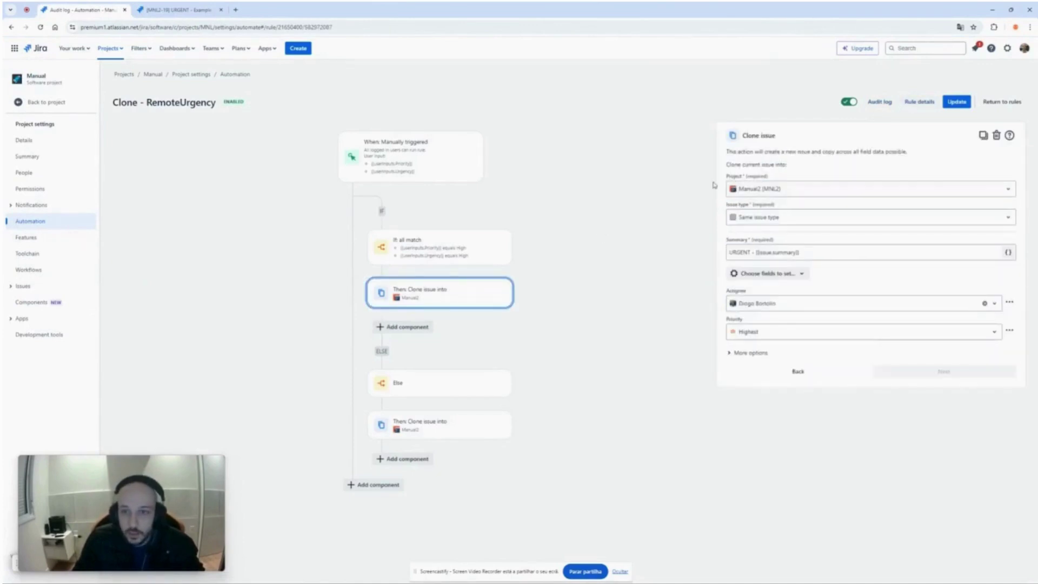
pyautogui.moveTo(713, 185); pyautogui.dragTo(774, 174)
pyautogui.click(182, 11)
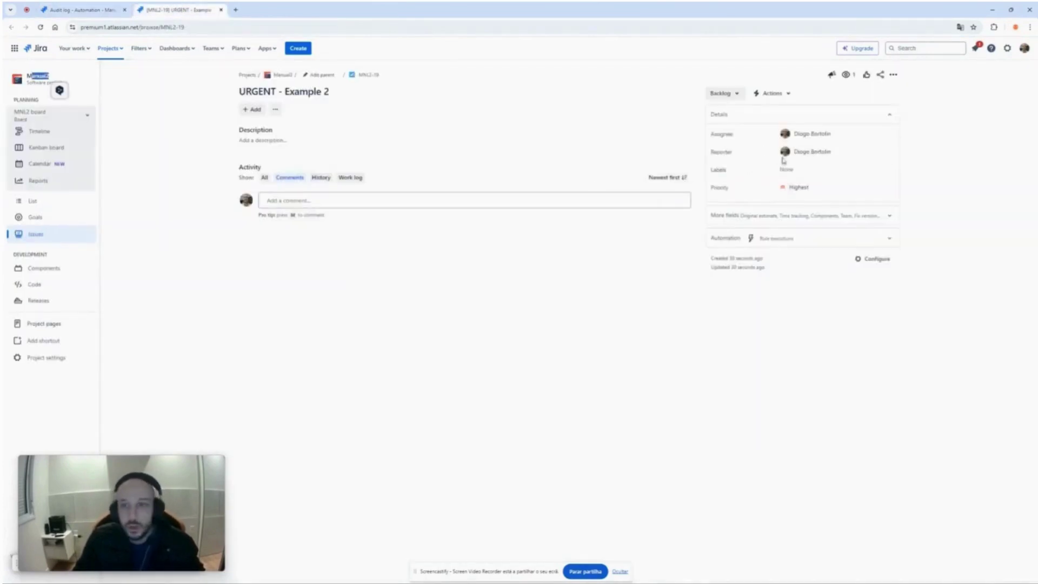
pyautogui.moveTo(713, 132); pyautogui.dragTo(827, 135)
pyautogui.click(838, 144)
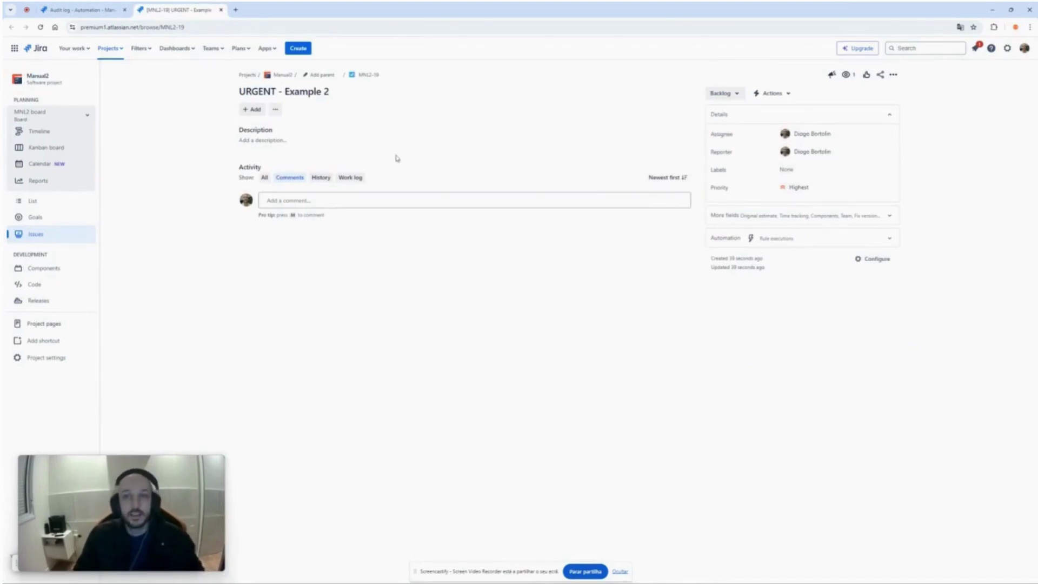
pyautogui.hotkey('ctrl', 'Tab')
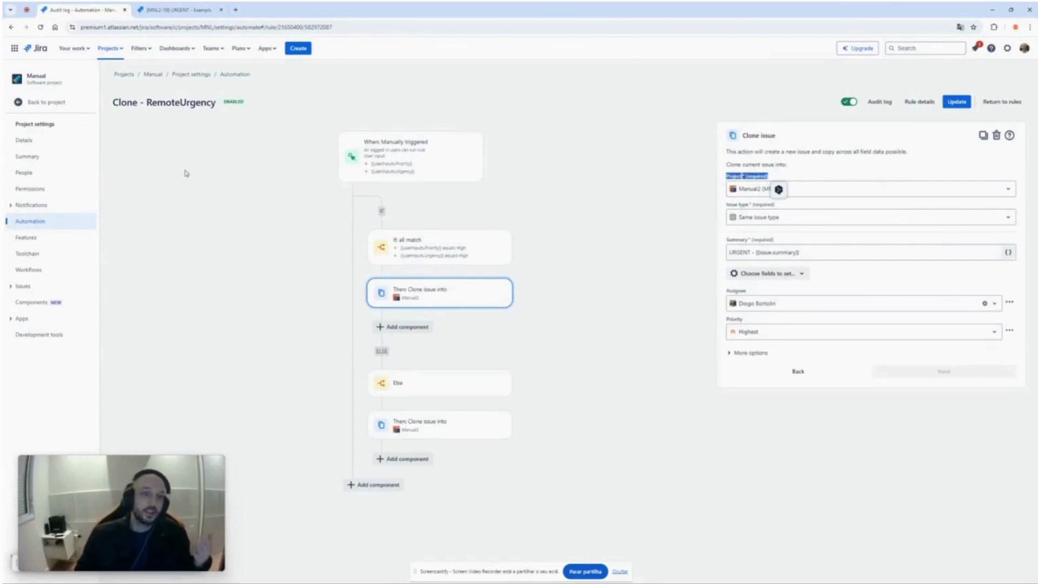
pyautogui.hotkey('ctrl', 'Tab')
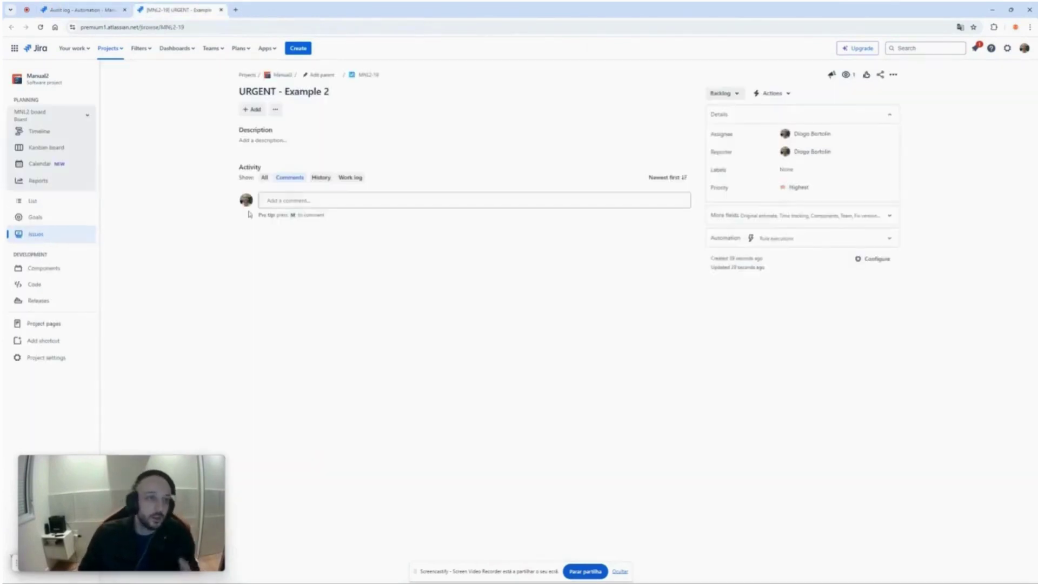